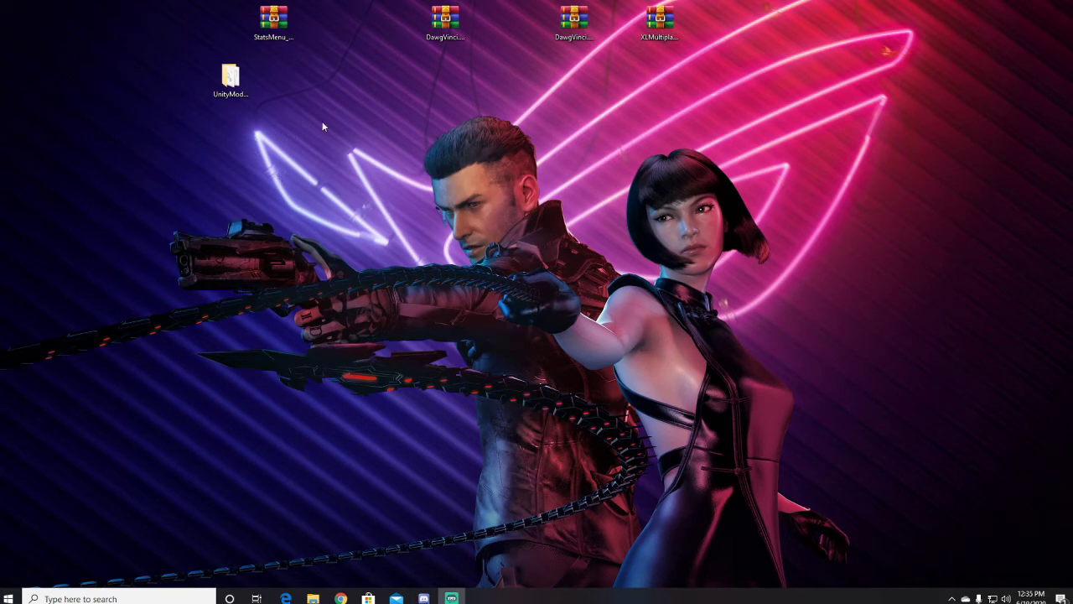
Step: Launch UnityModManager from its desktop folder, install the XLMultiplayer zip as a Skater XL mod, and close both windows
left_click(229, 78)
double_click(229, 77)
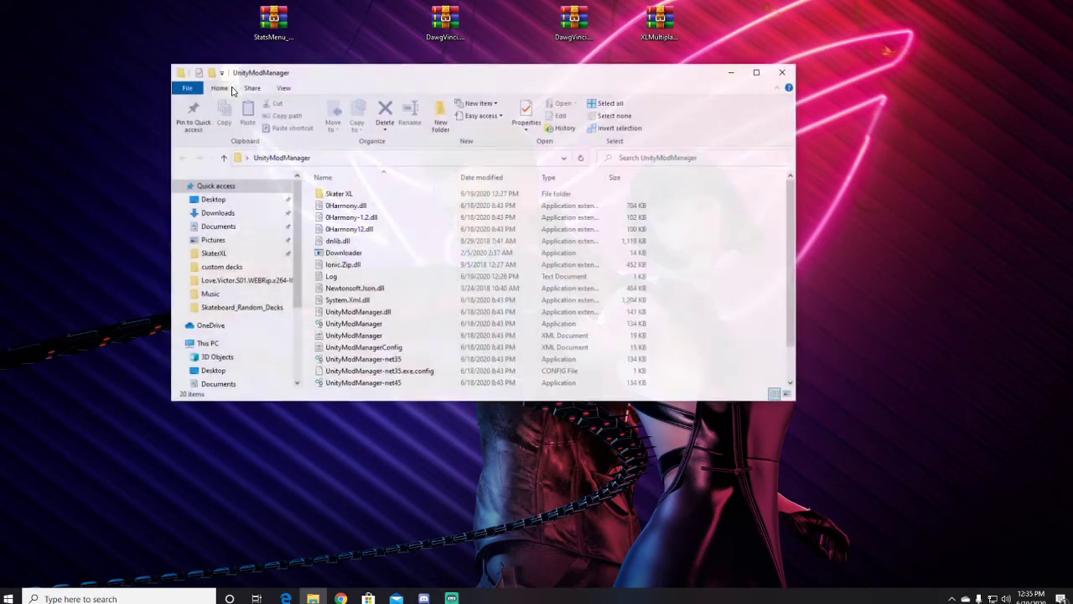
double_click(352, 326)
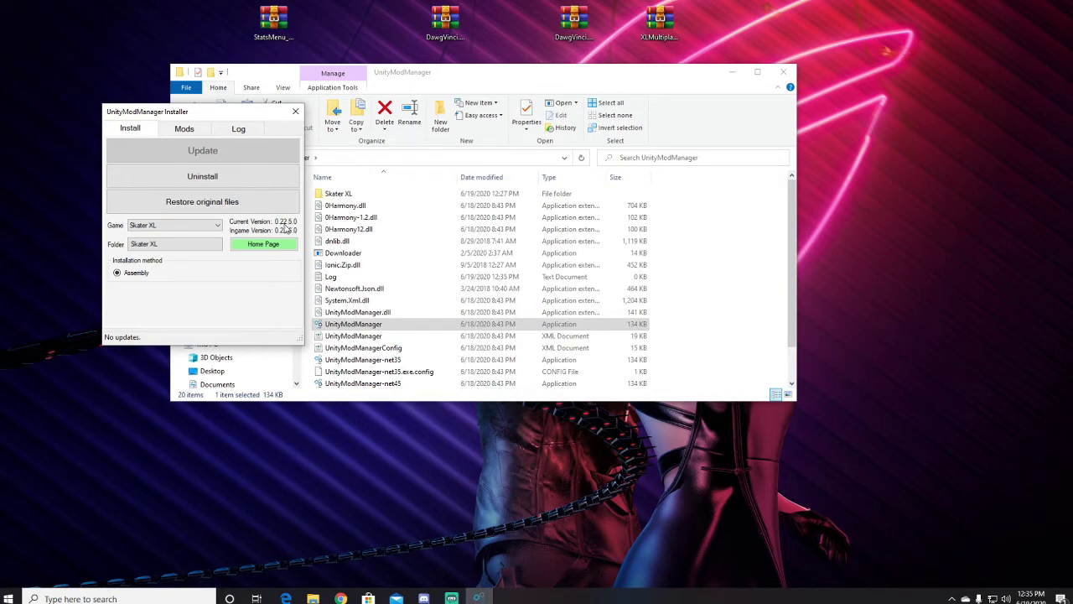
left_click(186, 130)
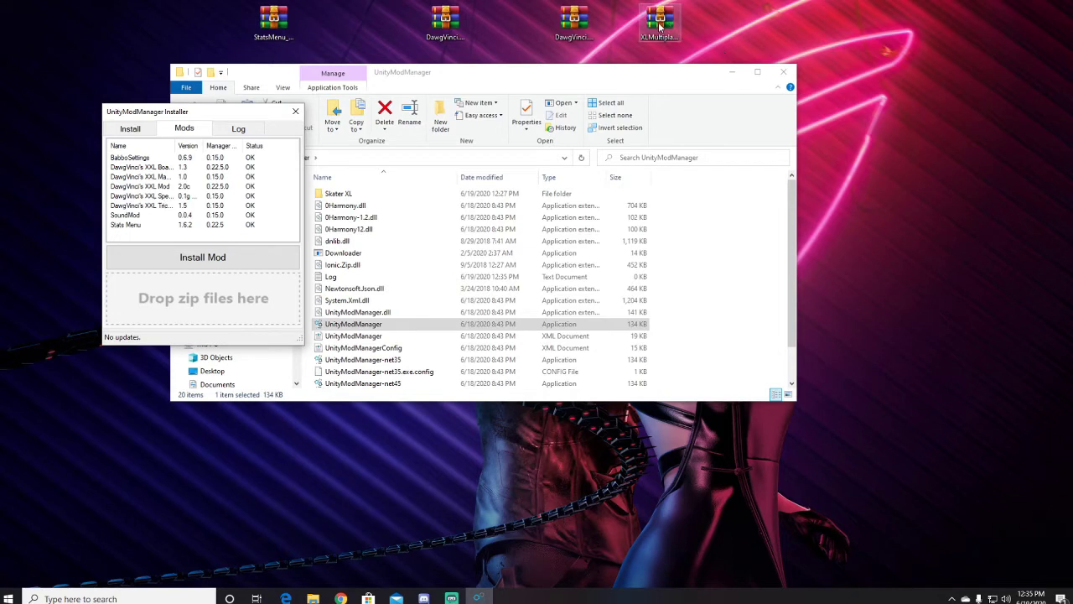
left_click_drag(636, 76, 234, 287)
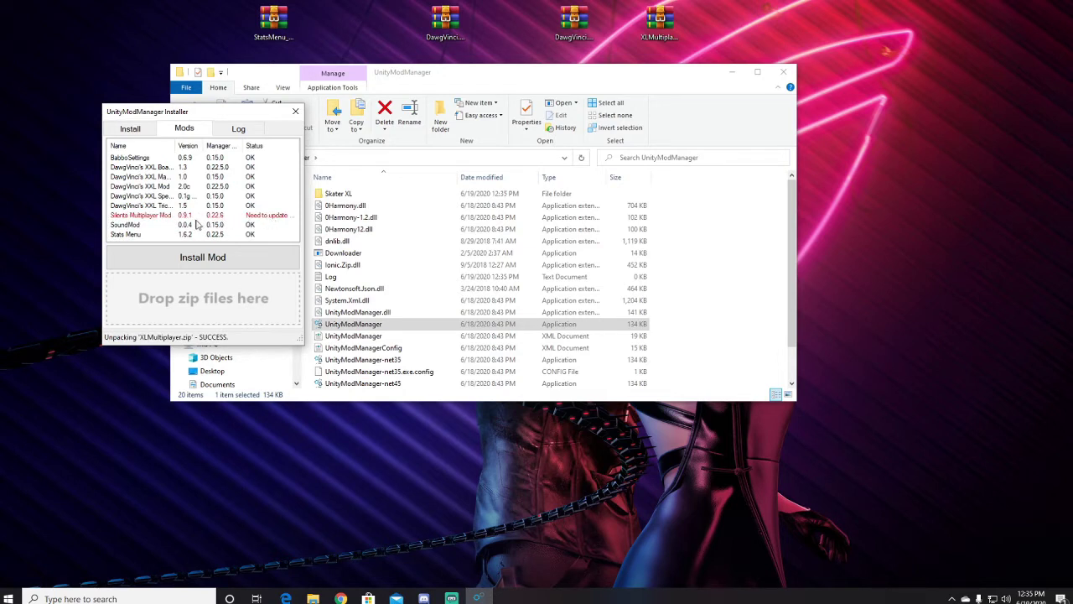
left_click(159, 216)
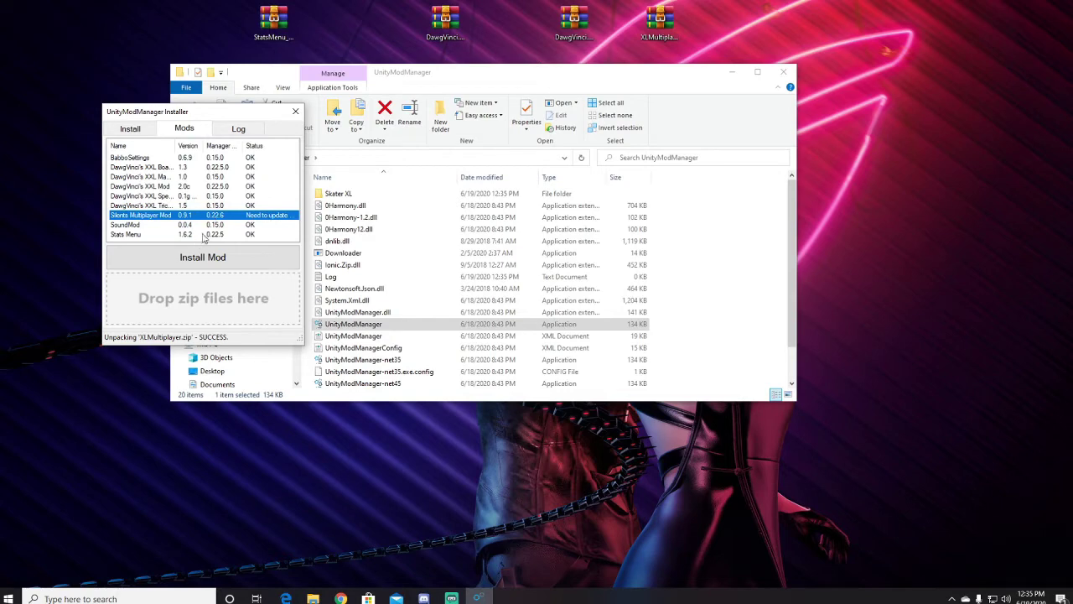
left_click(296, 114)
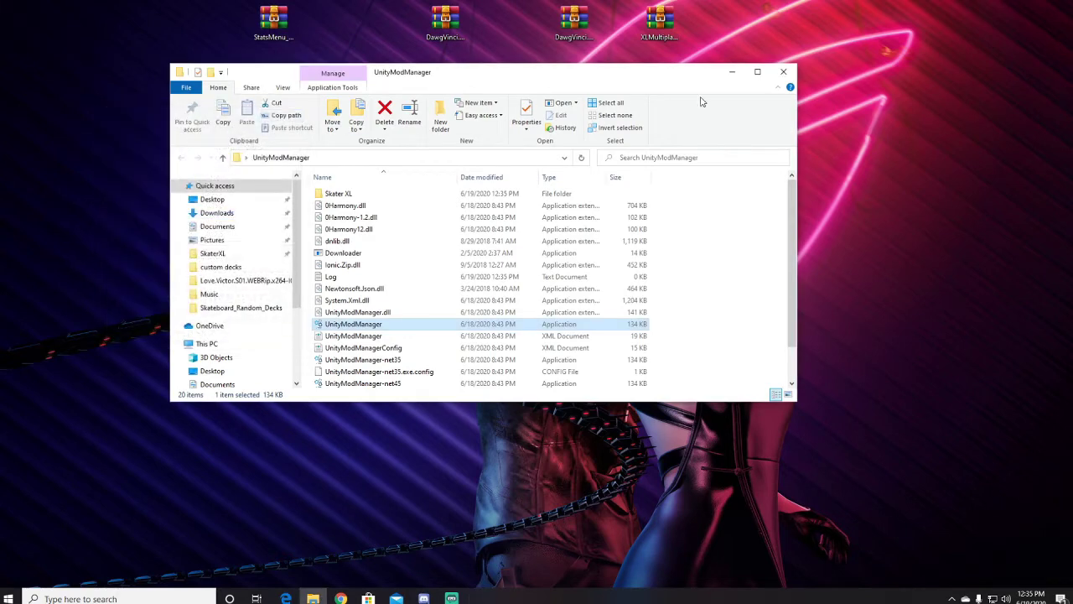
left_click(783, 72)
Step: Delete the XLMultiplayer folder from the Skater XL folder inside the desktop's UnityModManager folder
double_click(231, 84)
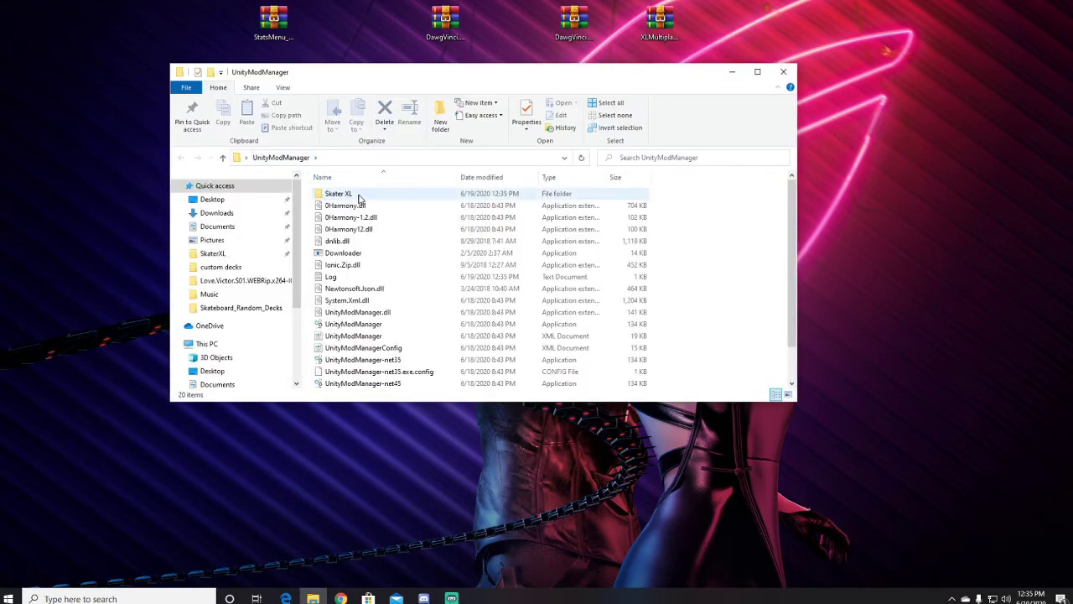
double_click(360, 195)
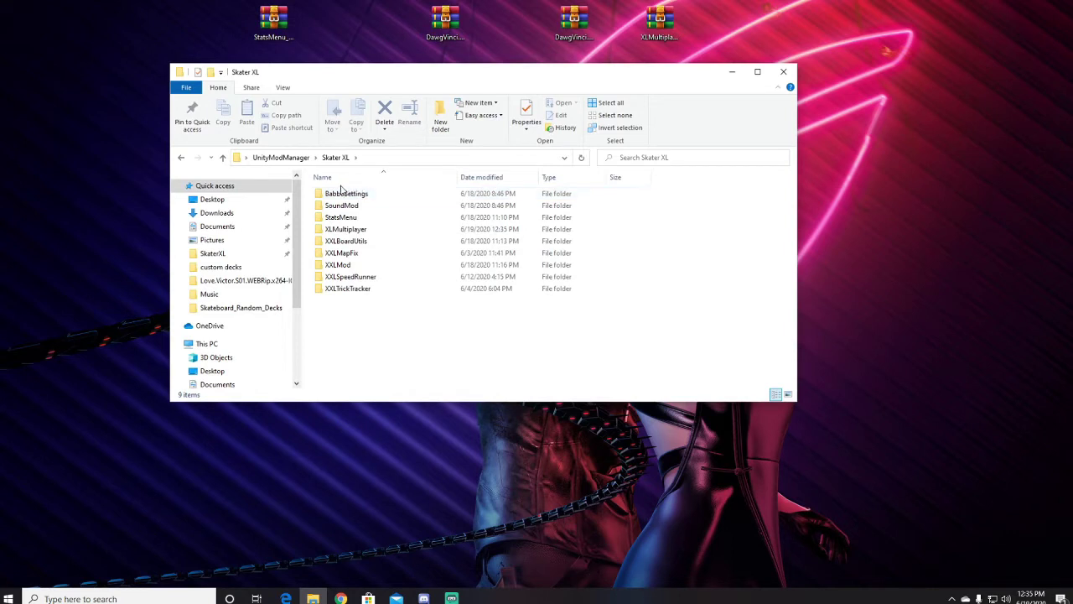
left_click(360, 231)
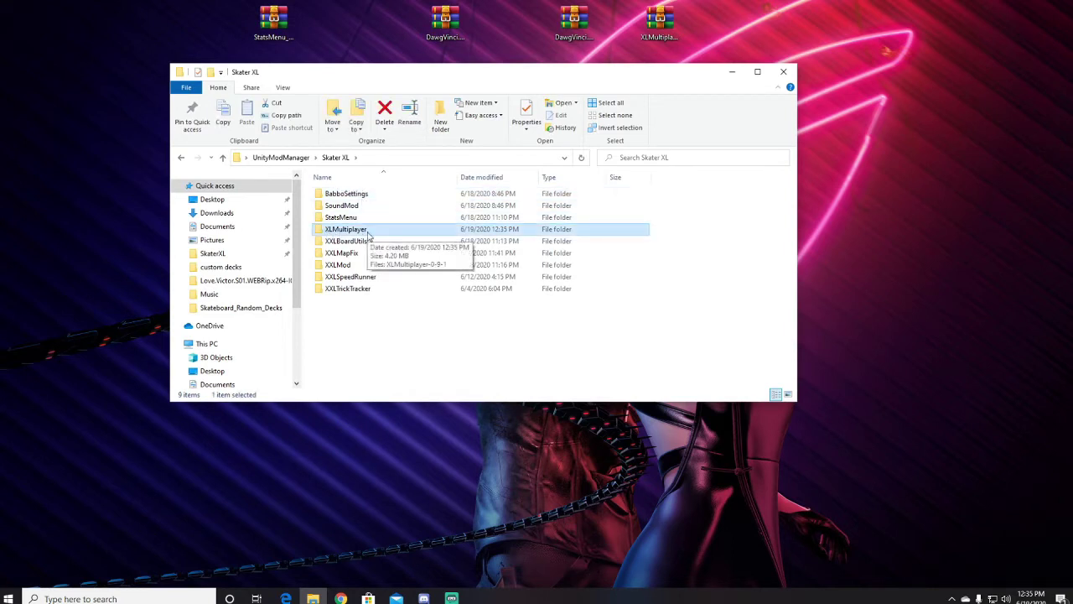
right_click(366, 235)
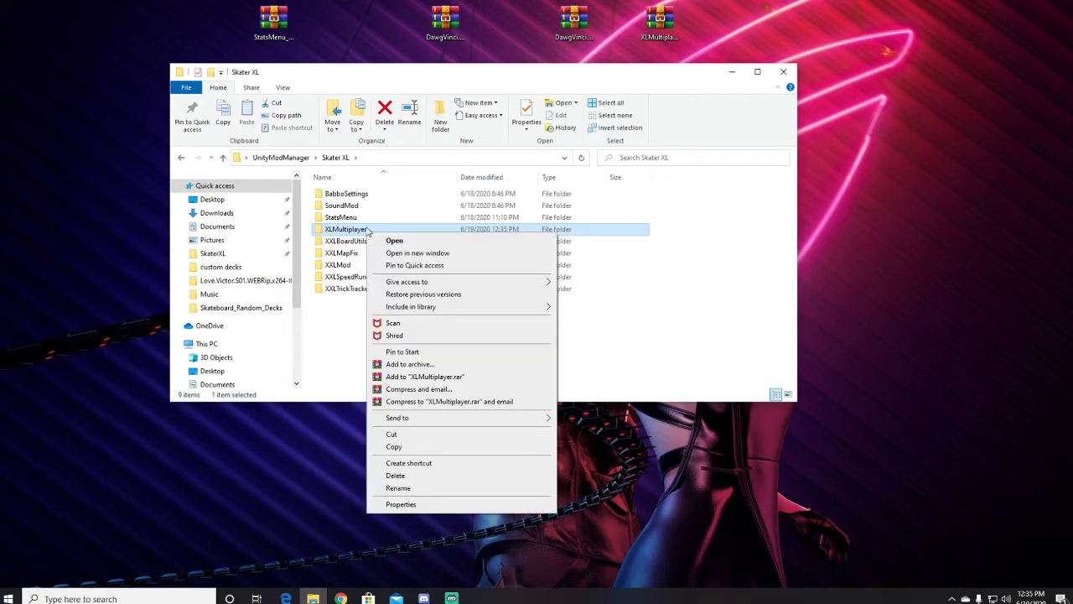
left_click(417, 475)
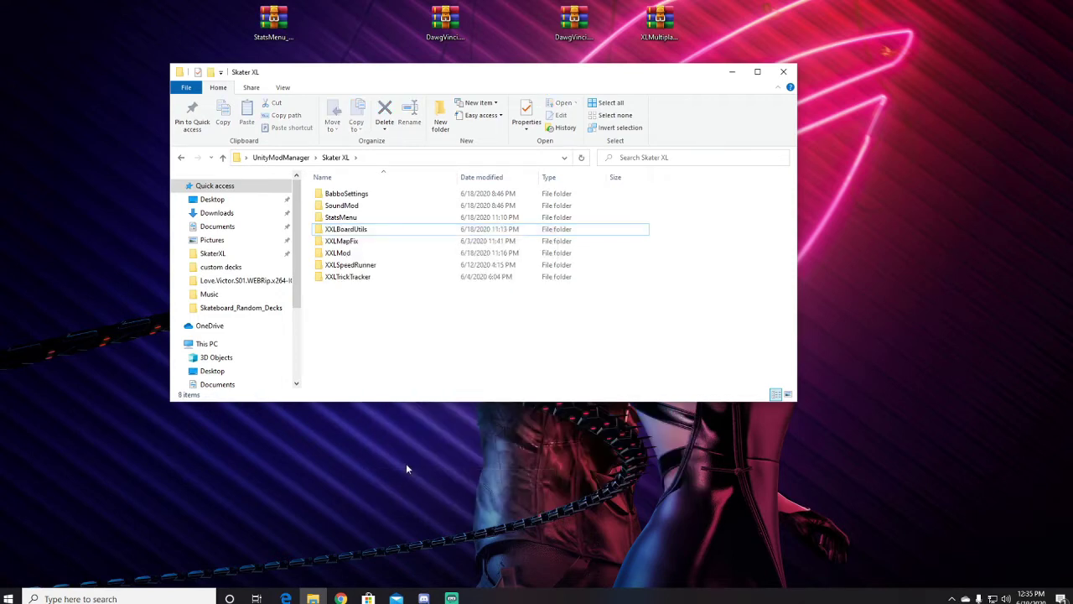
Step: Open the game's Mods folder on the Games (E:) drive at Games\steamapps\common\Skater XL\Mods
left_click(205, 345)
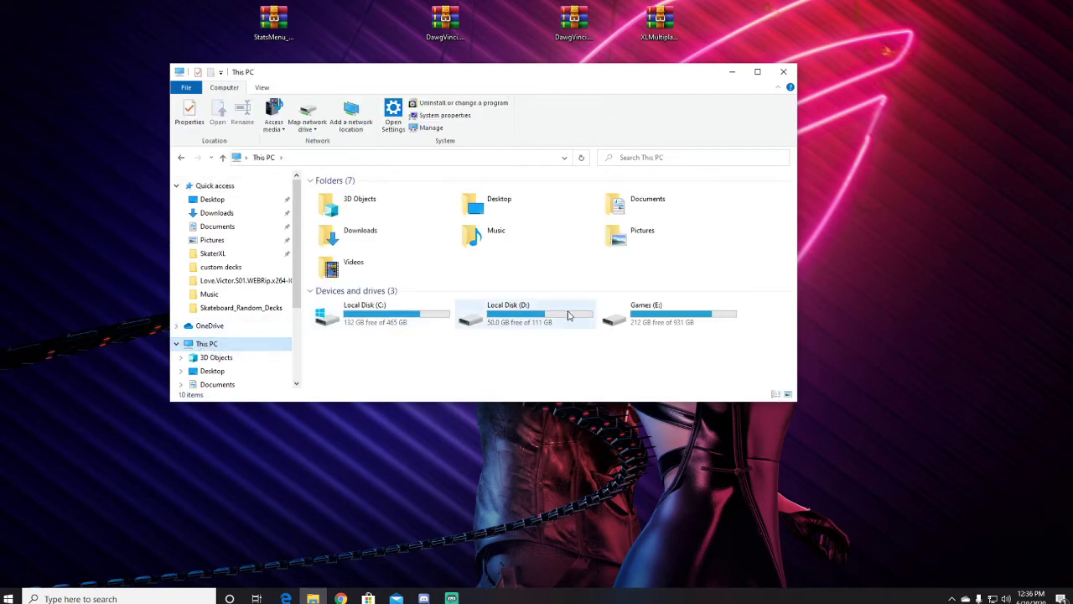
left_click(647, 317)
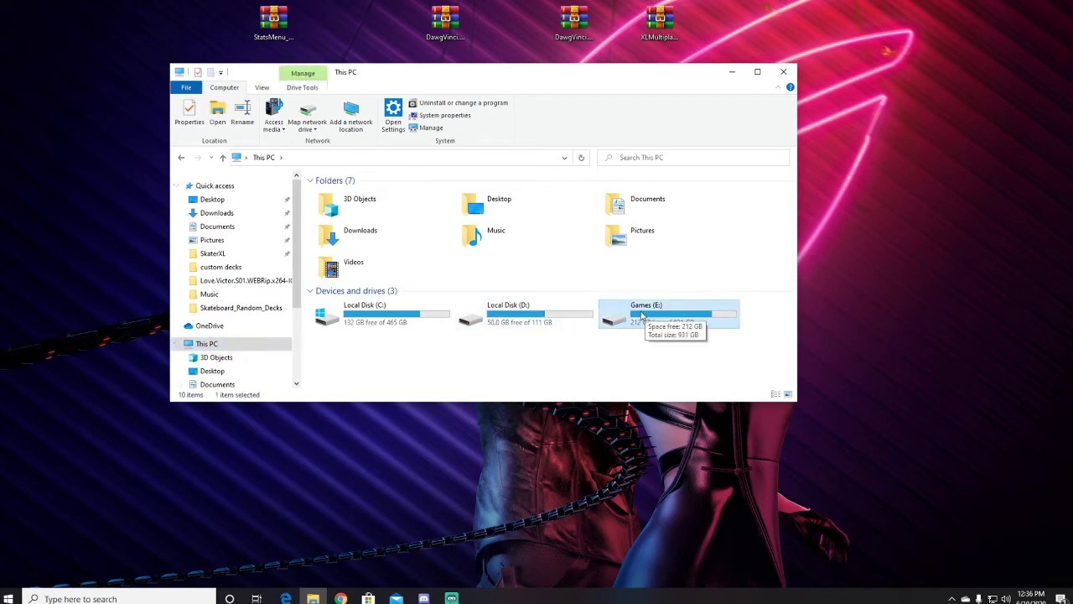
double_click(644, 315)
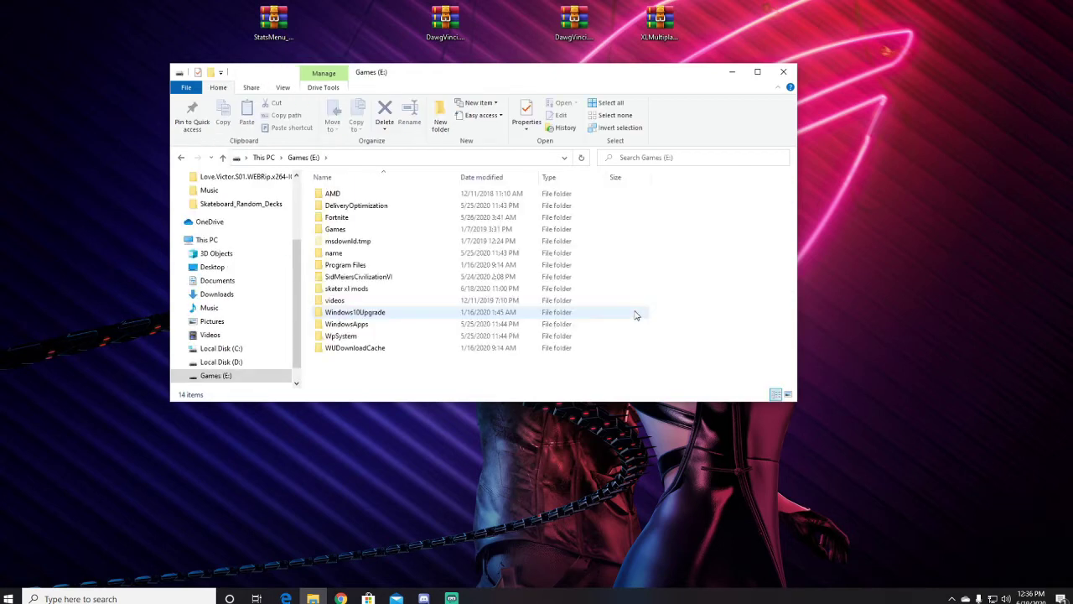
double_click(337, 230)
double_click(340, 194)
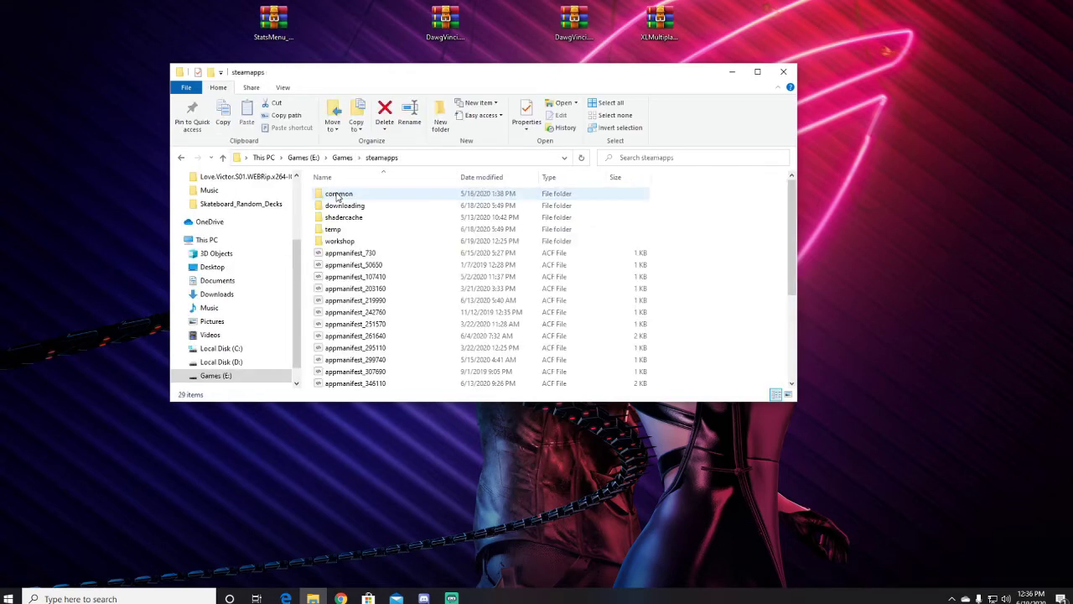
double_click(337, 194)
scroll(347, 277, "down", 3)
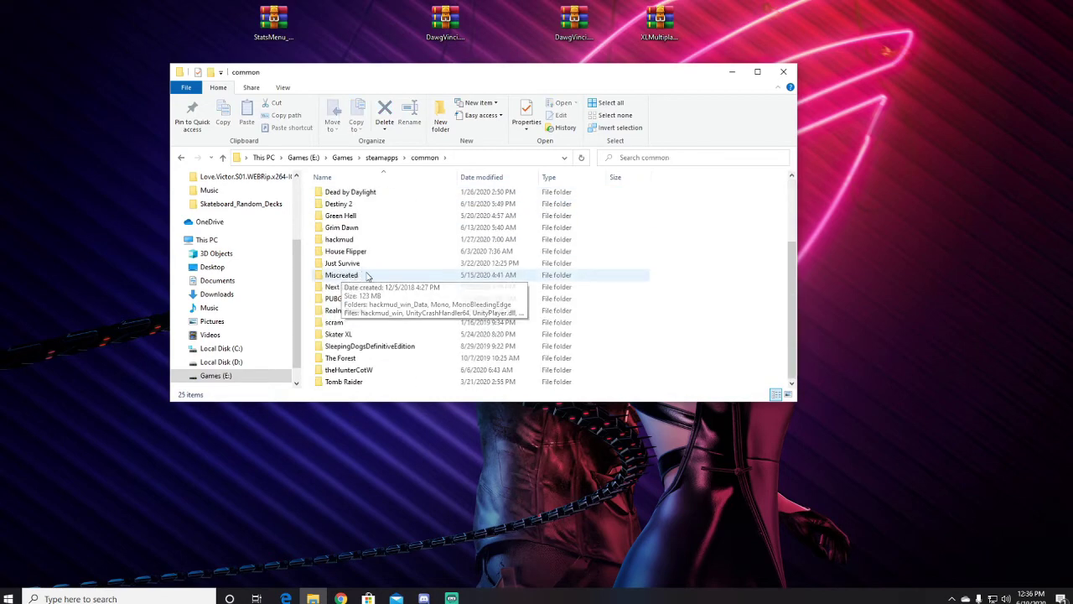
left_click(348, 334)
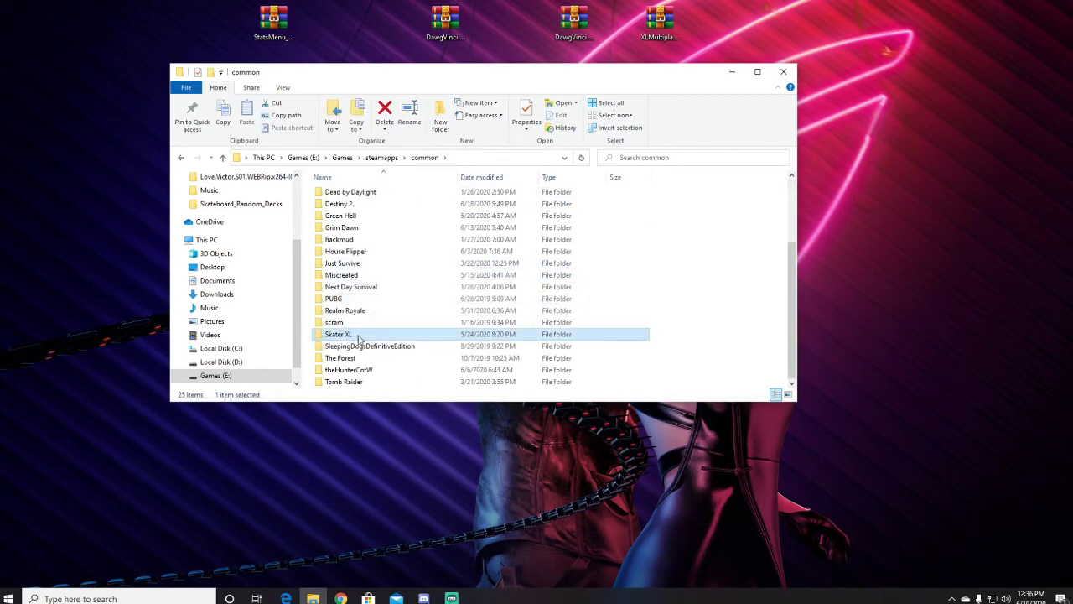
double_click(366, 336)
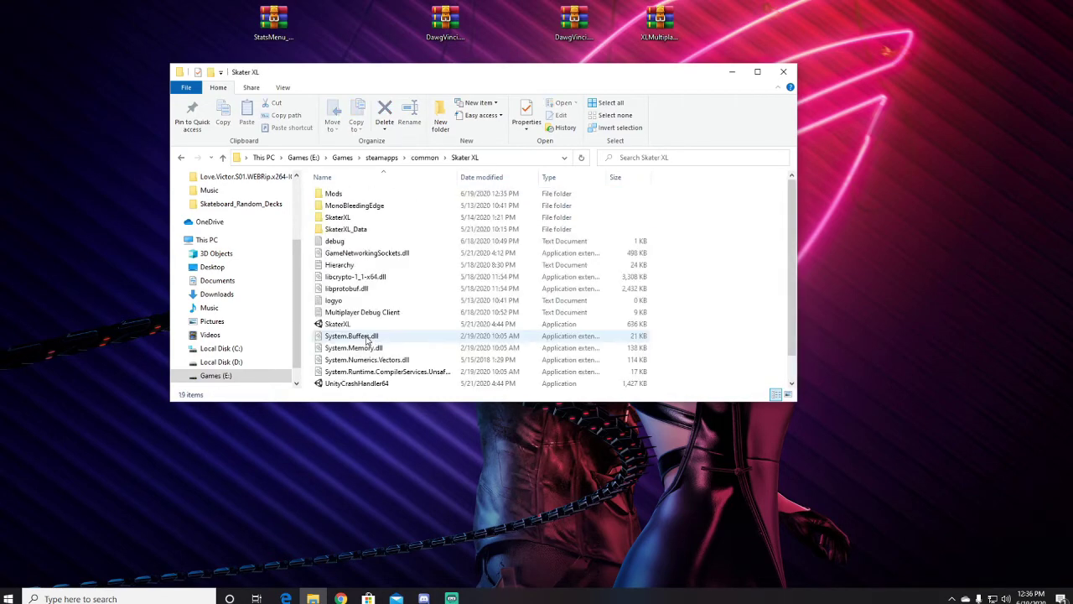
double_click(348, 195)
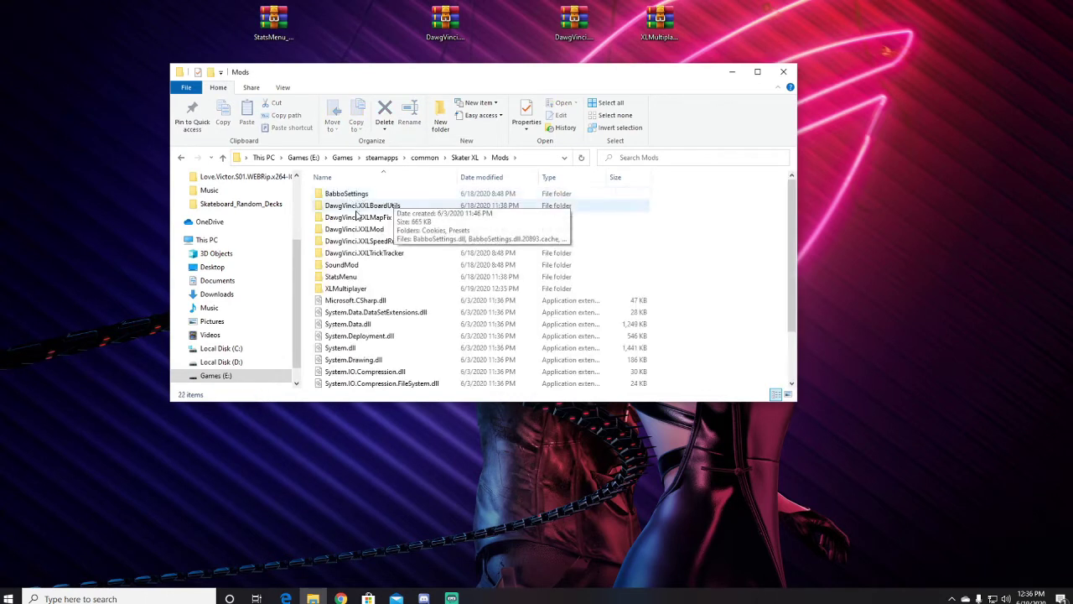
Step: Delete the XLMultiplayer folder from the game's Mods folder and close the window
left_click(356, 290)
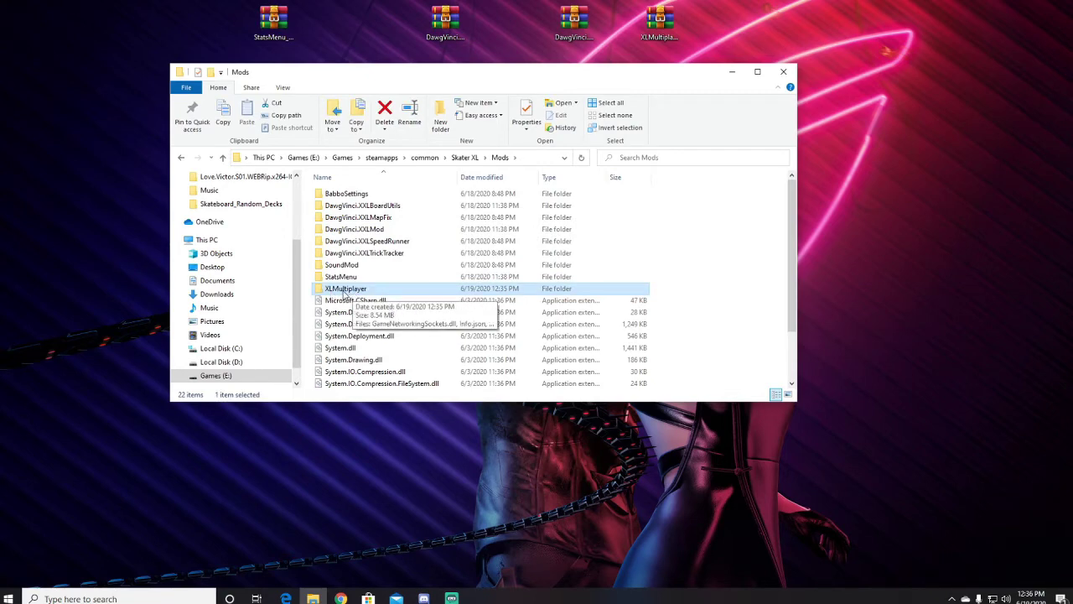
right_click(344, 292)
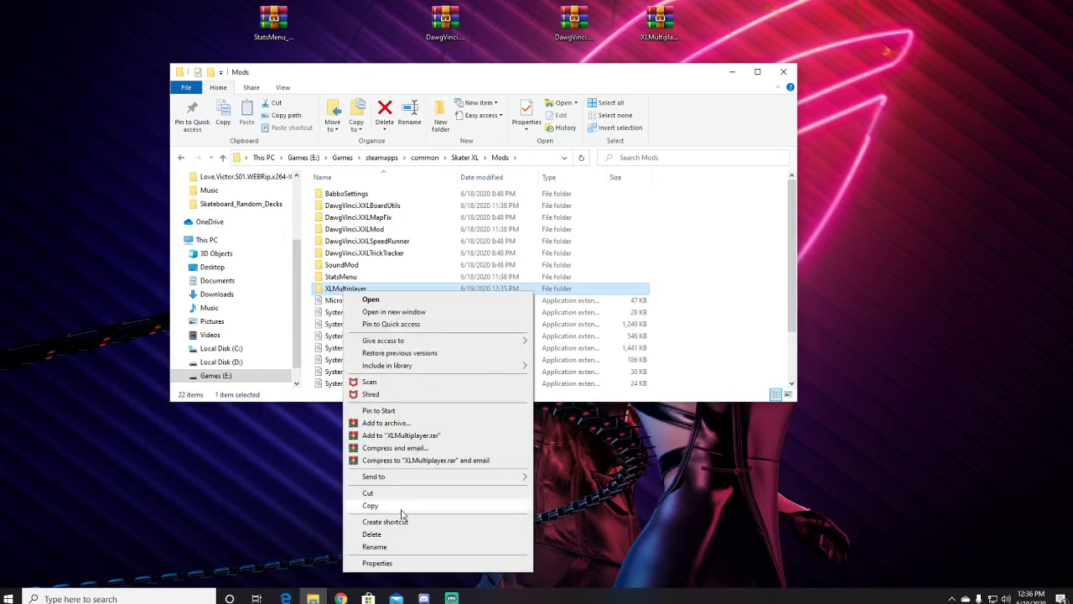
left_click(371, 534)
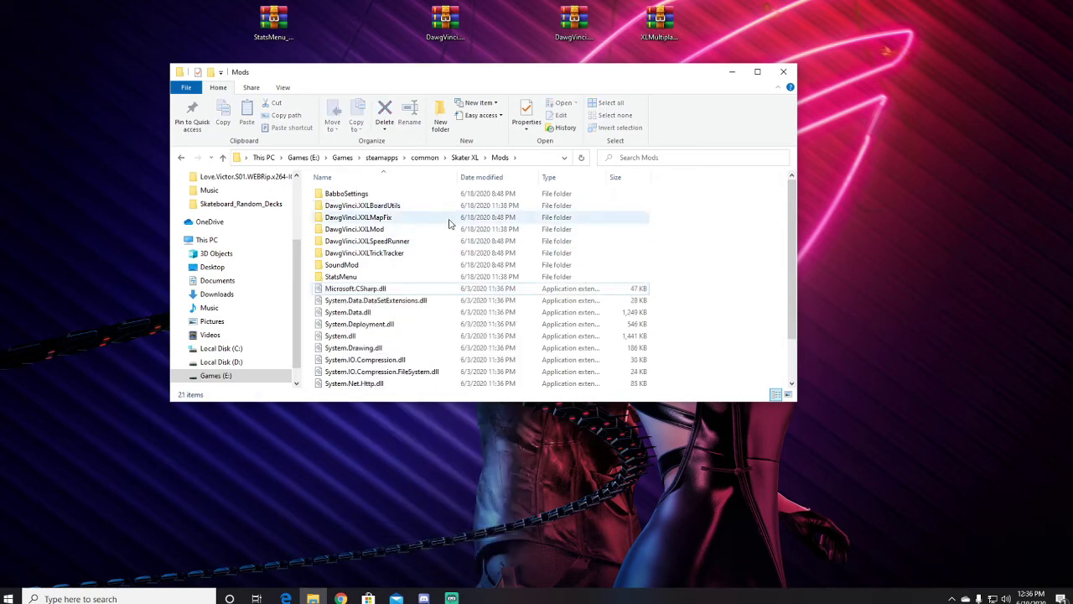
left_click(785, 74)
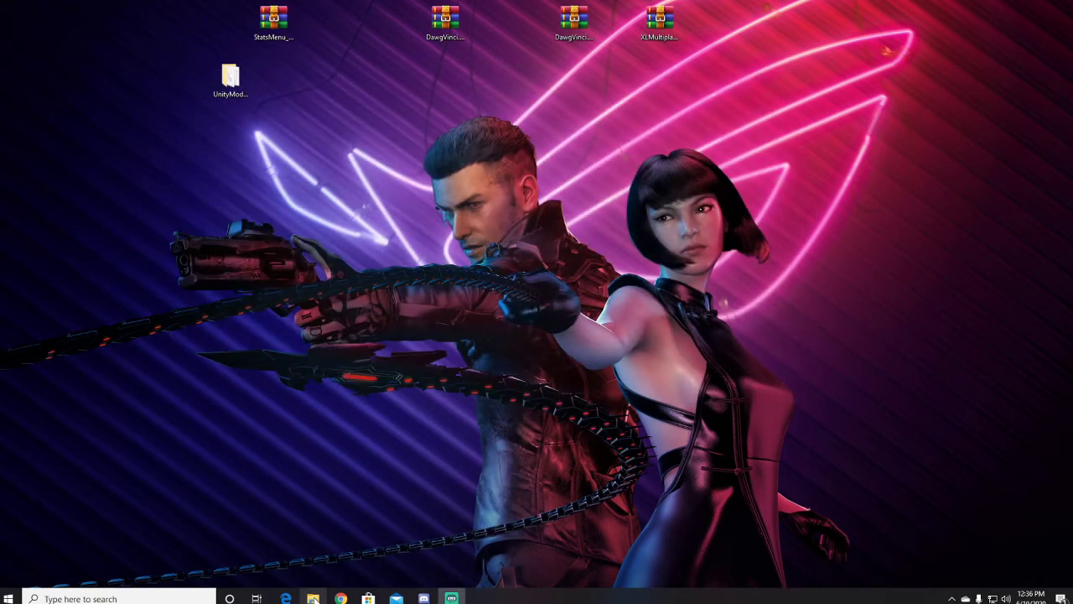
Step: Open the Downloads folder and inspect the contents of the UnityModManager 0.22.6.0 (1) archive
left_click(312, 596)
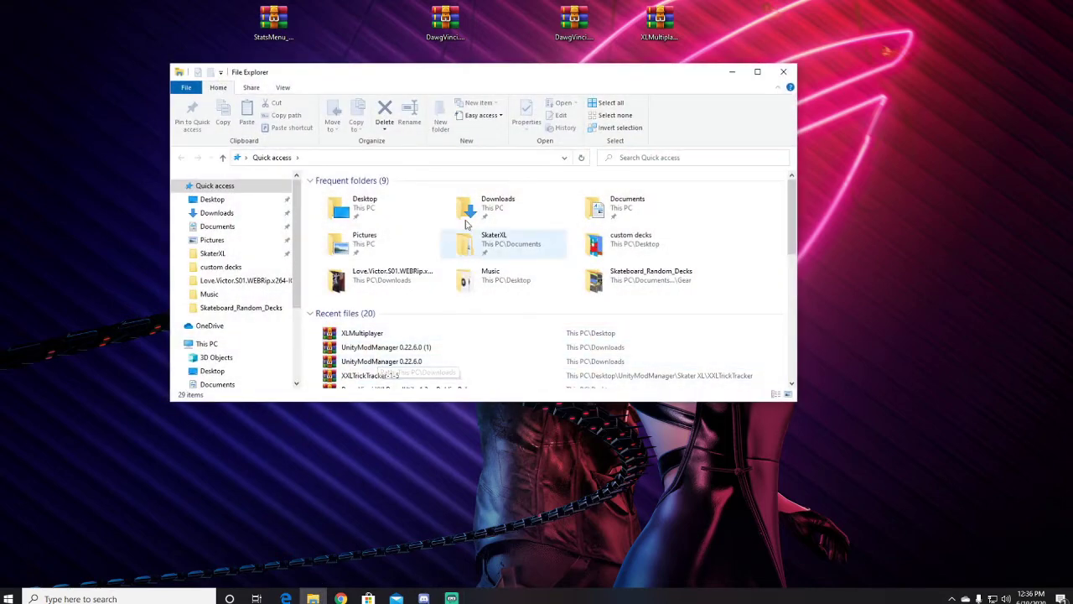
double_click(470, 206)
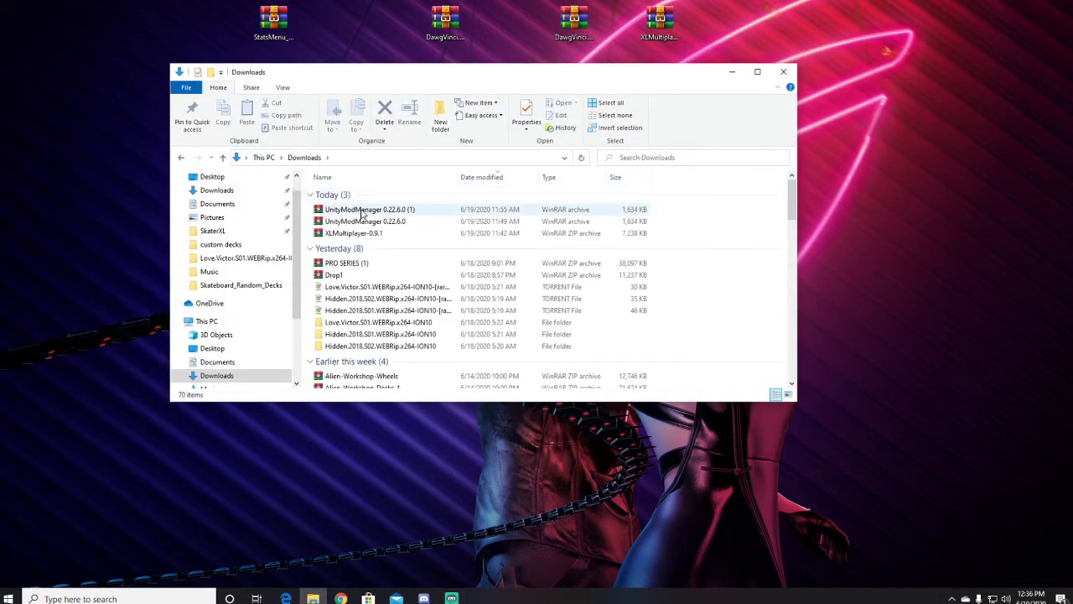
left_click(362, 210)
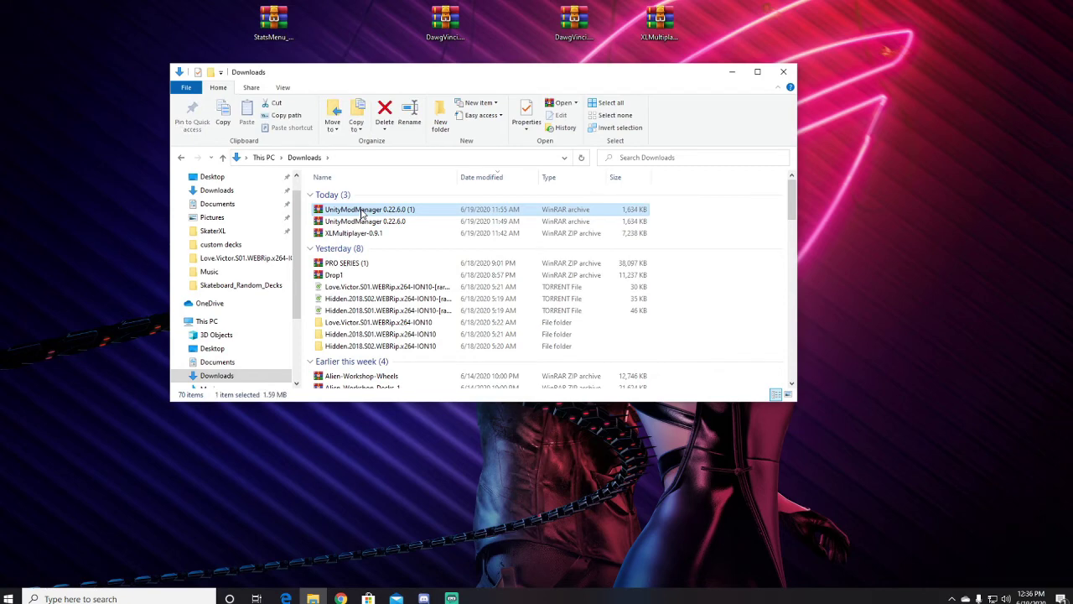
double_click(362, 212)
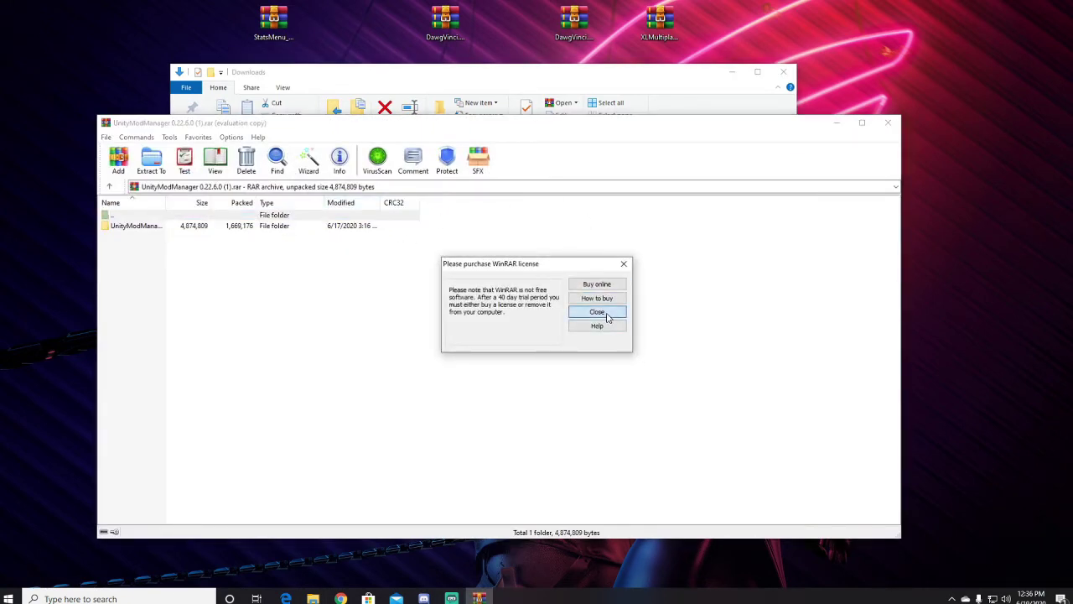
left_click(597, 311)
double_click(181, 226)
key("BackSpace")
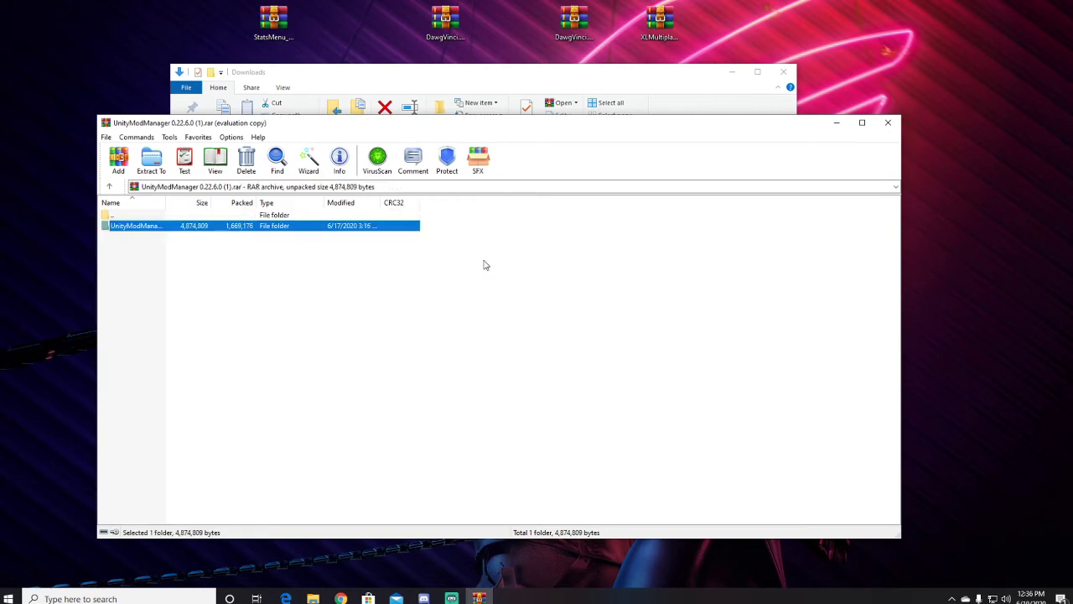
left_click(888, 122)
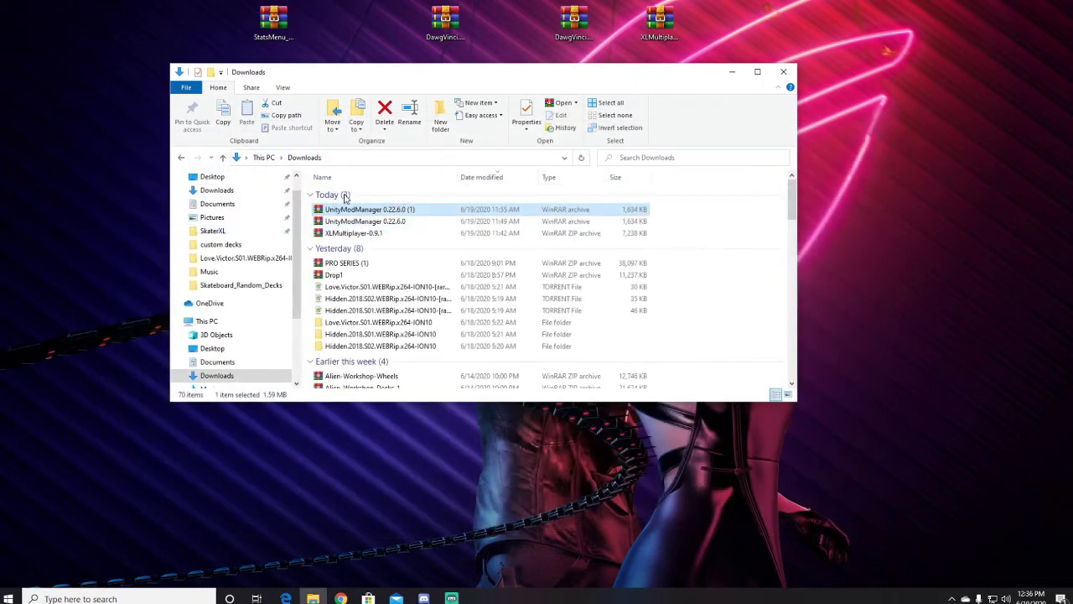
Step: Move the UnityModManager 0.22.6.0 (1) archive from Downloads to the desktop and extract it into the existing UnityModManager folder
left_click_drag(334, 211, 909, 205)
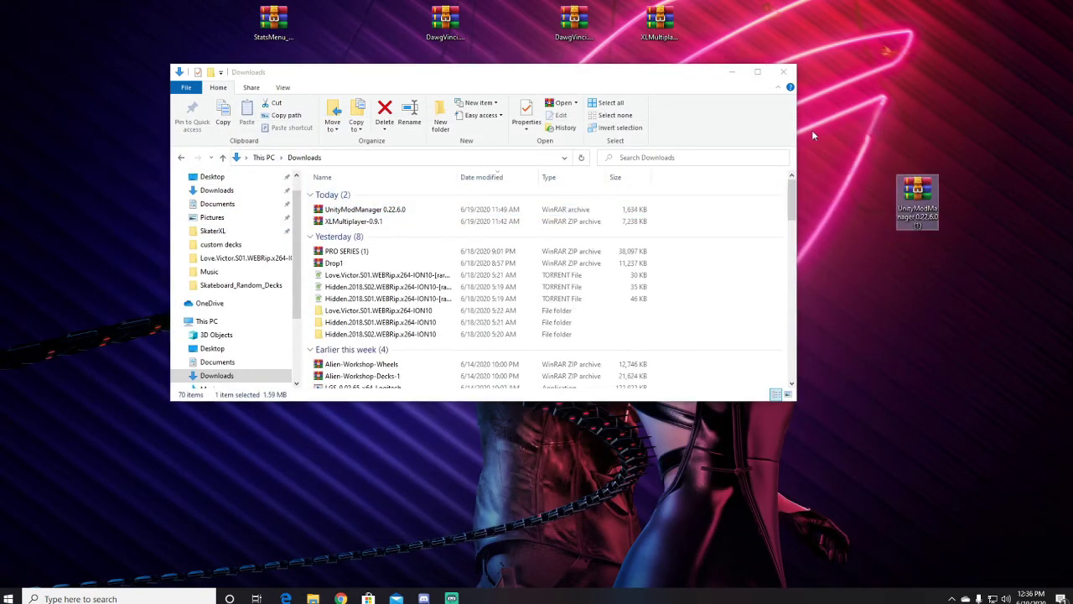
left_click(783, 71)
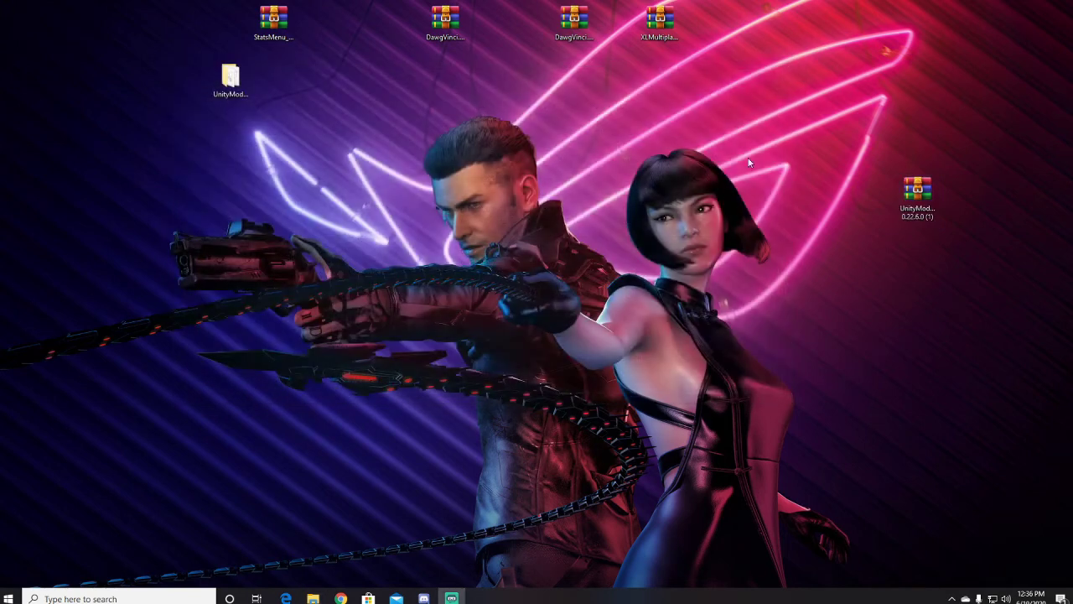
right_click(907, 195)
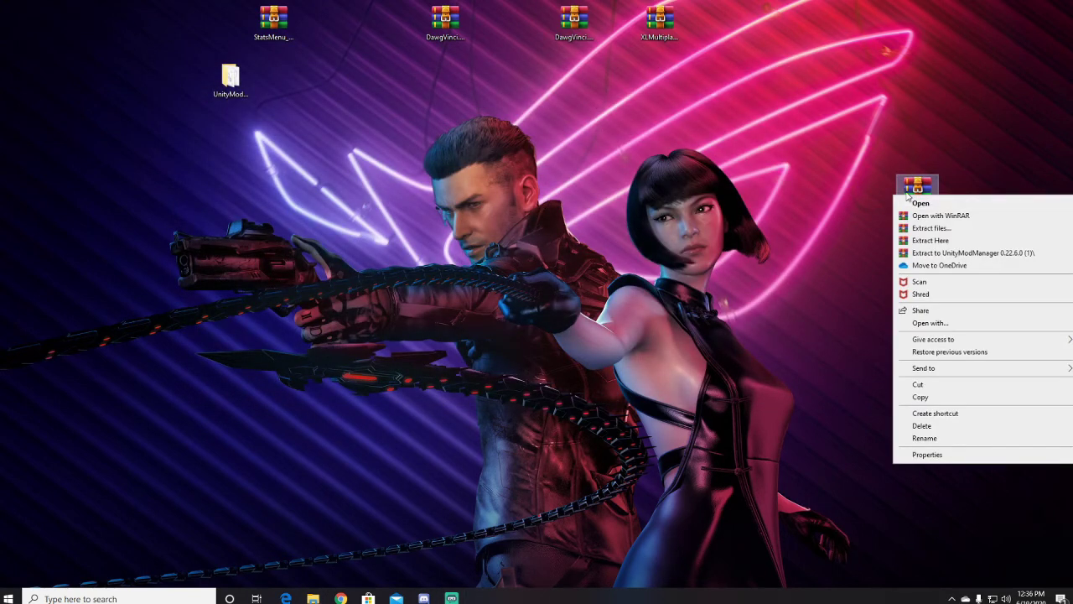
left_click(932, 228)
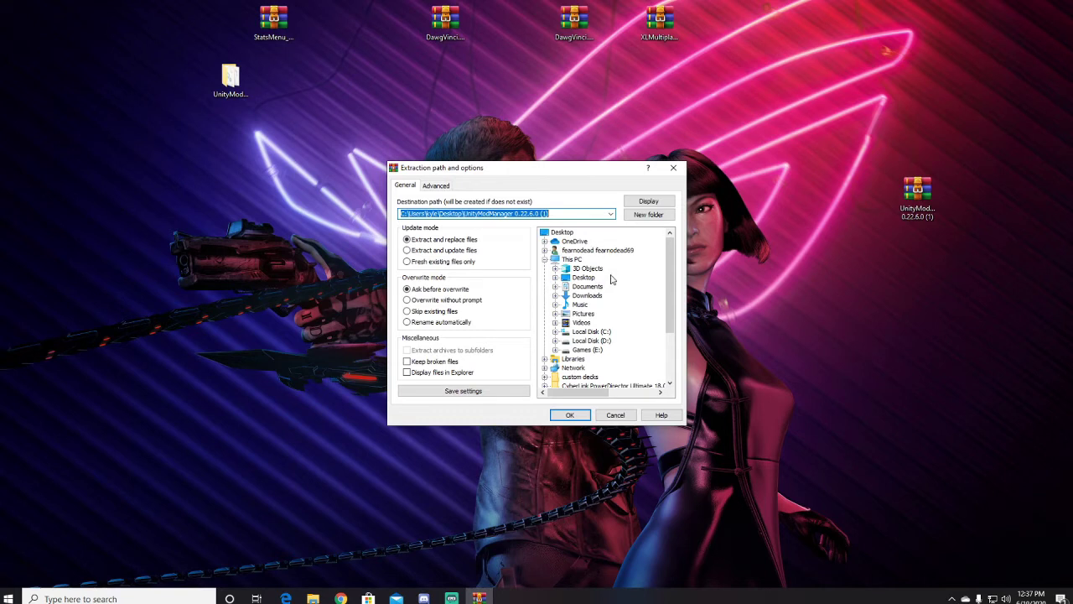
scroll(606, 318, "down", 3)
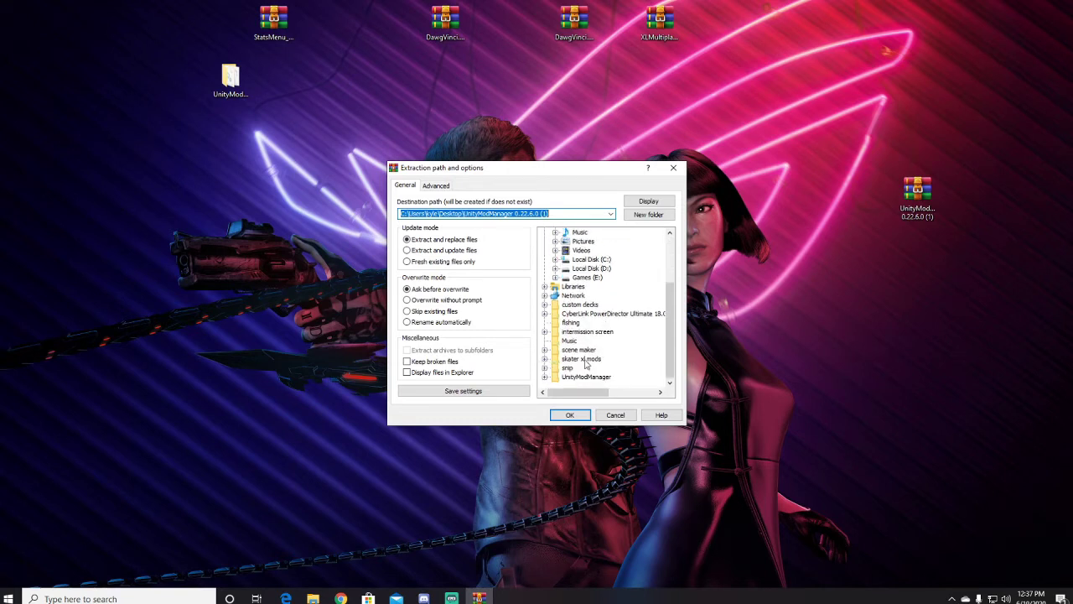
left_click(591, 377)
left_click(571, 417)
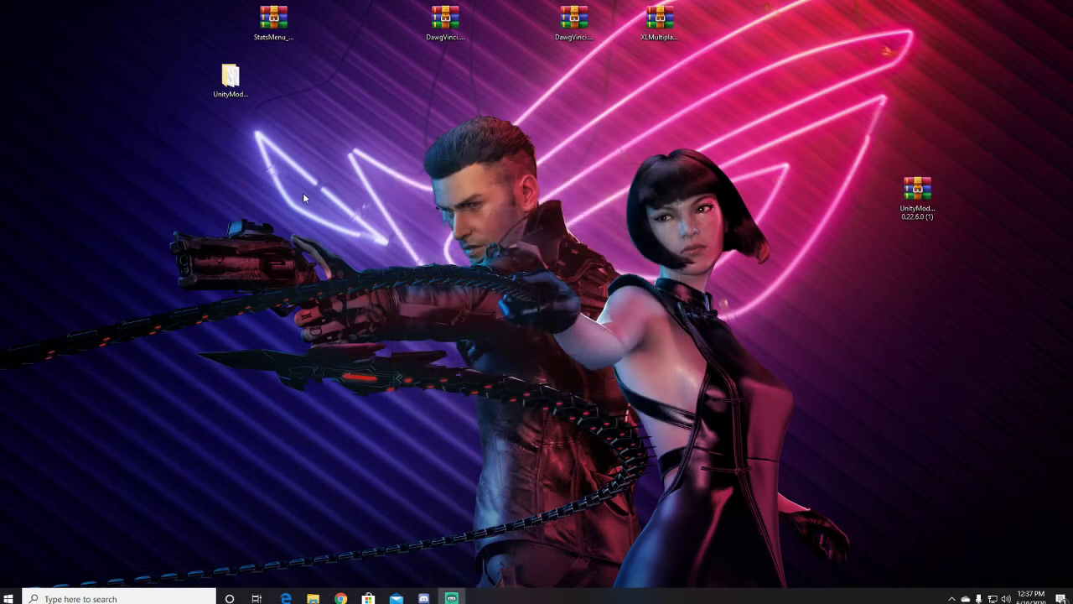
double_click(231, 80)
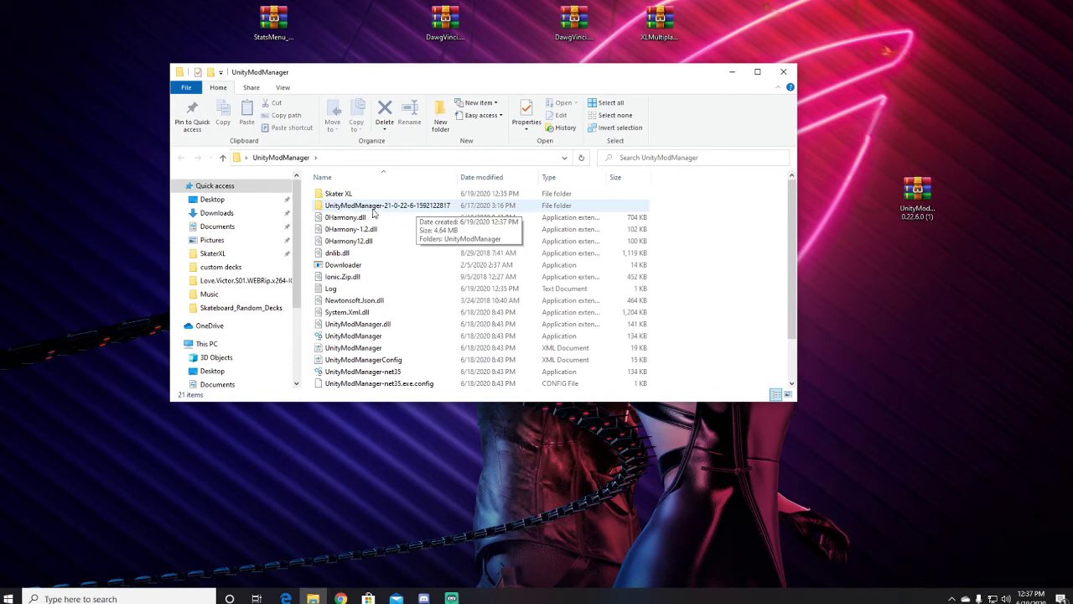
double_click(366, 205)
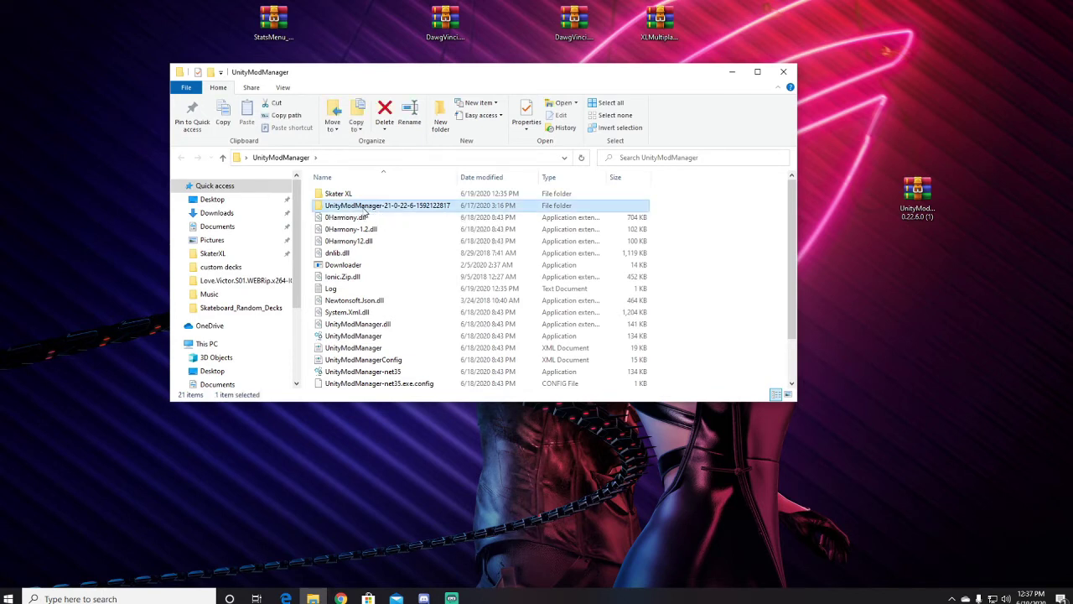
double_click(340, 197)
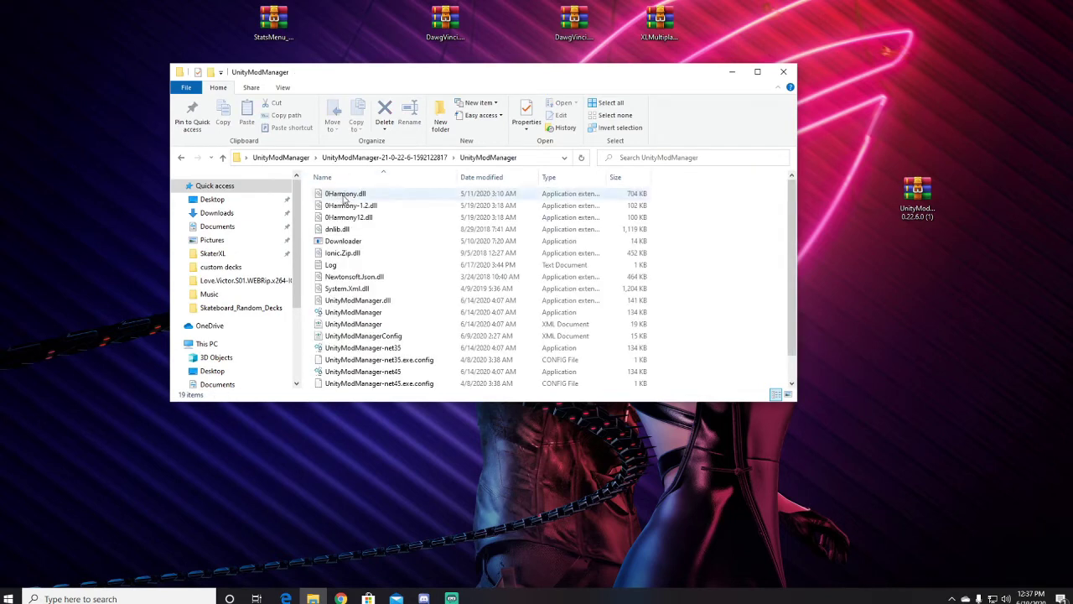
left_click(360, 313)
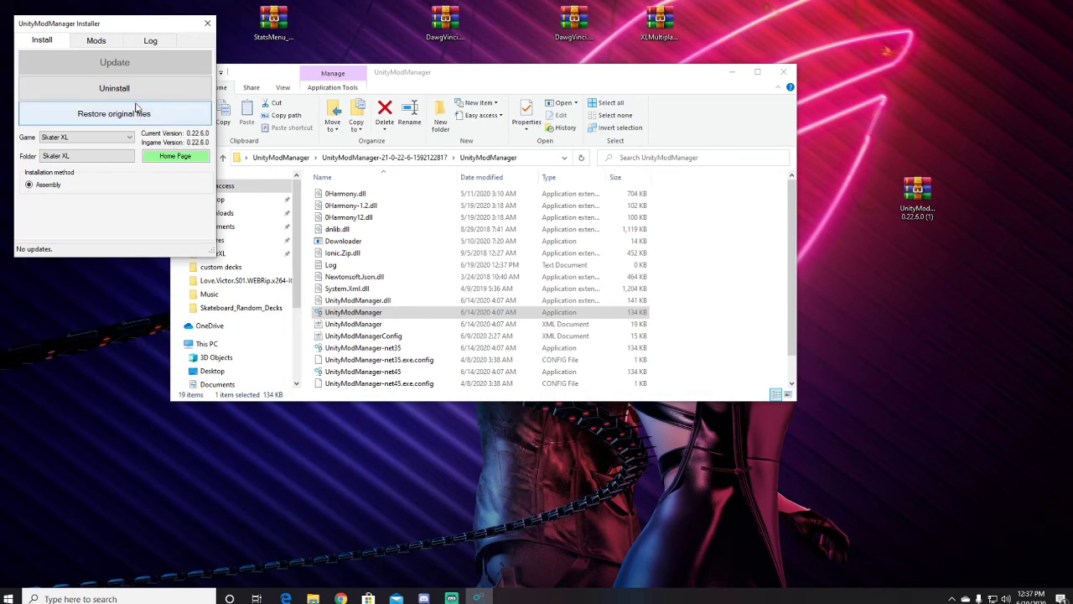
Step: Install the XLMultiplayer zip from the desktop as a Skater XL mod and select Silents Multiplayer Mod in the mod list
left_click(100, 44)
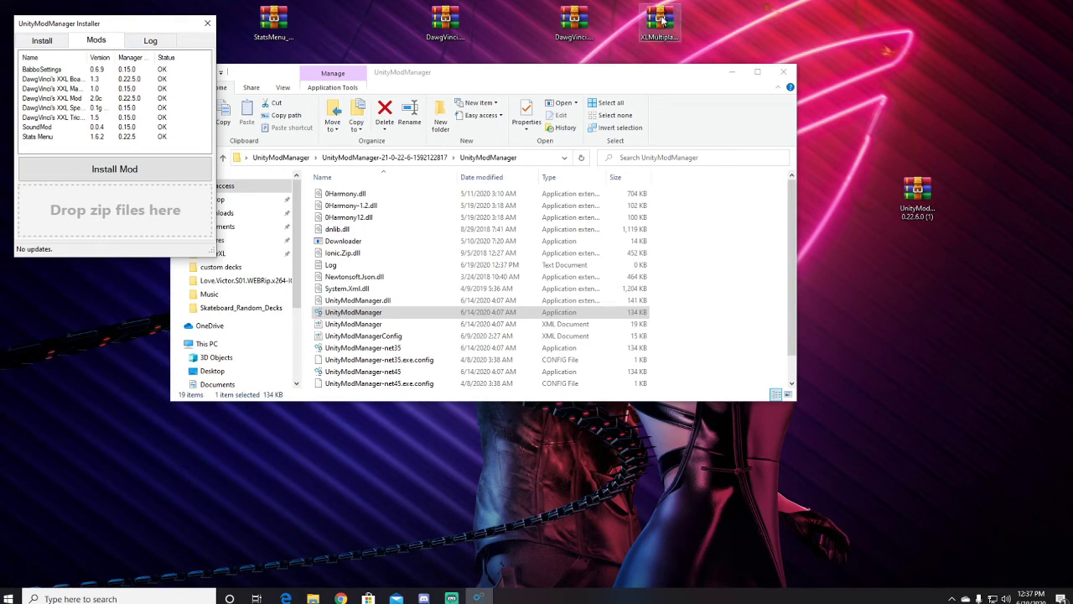
left_click_drag(660, 20, 120, 203)
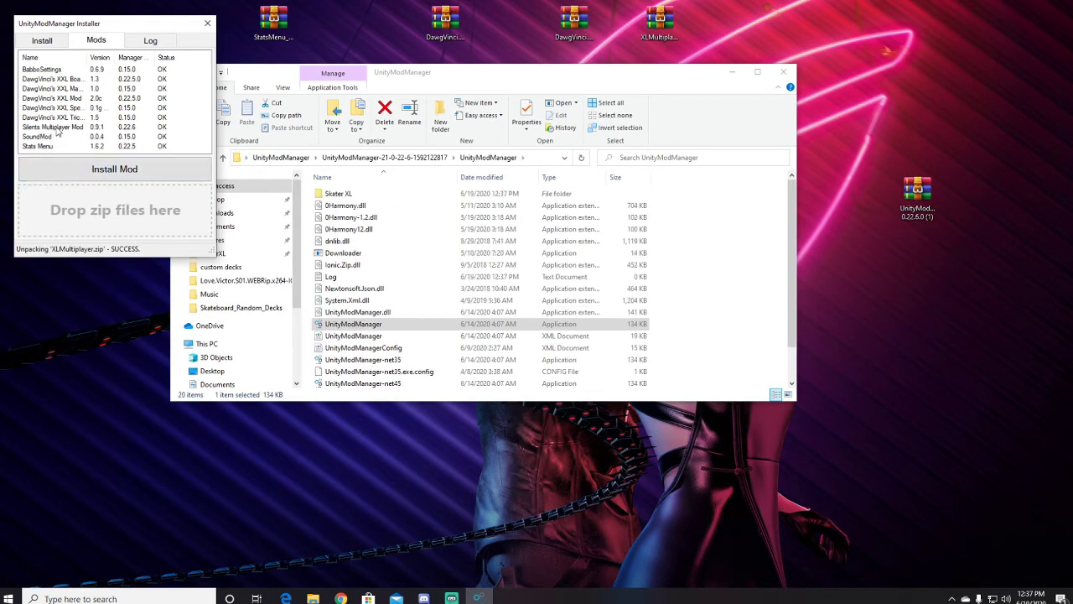
left_click(131, 130)
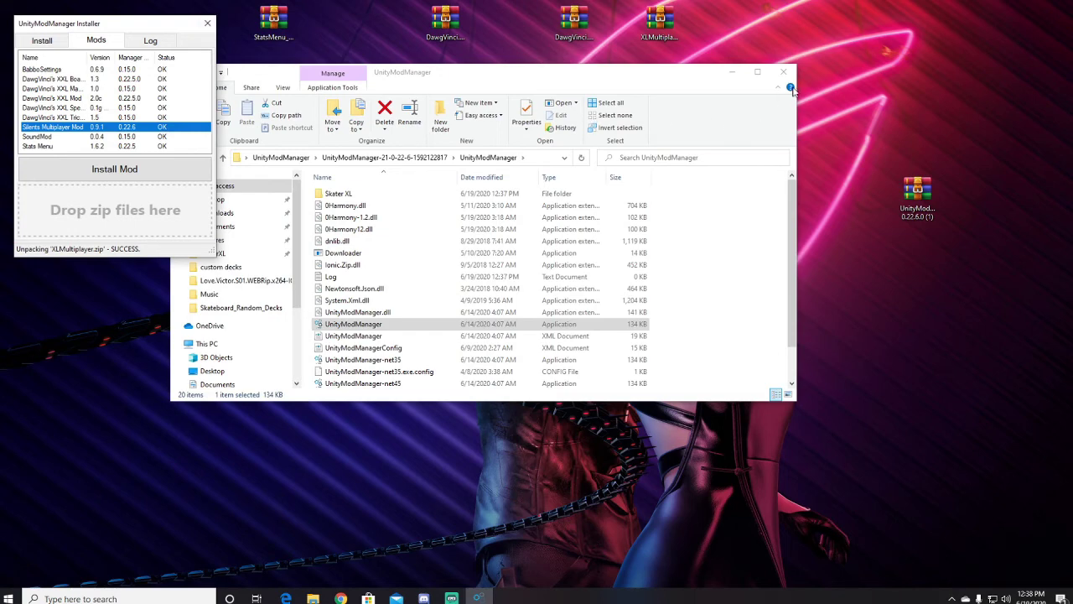
Step: Close the UnityModManager folder window and the UnityModManager Installer
left_click(782, 72)
left_click_drag(136, 24, 308, 112)
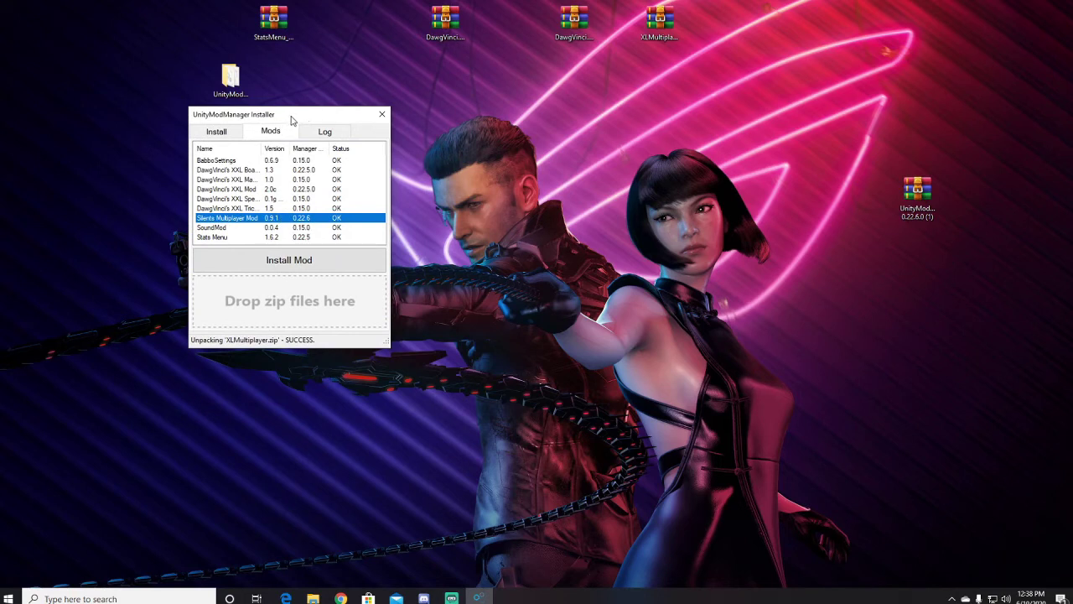
left_click_drag(290, 116, 239, 115)
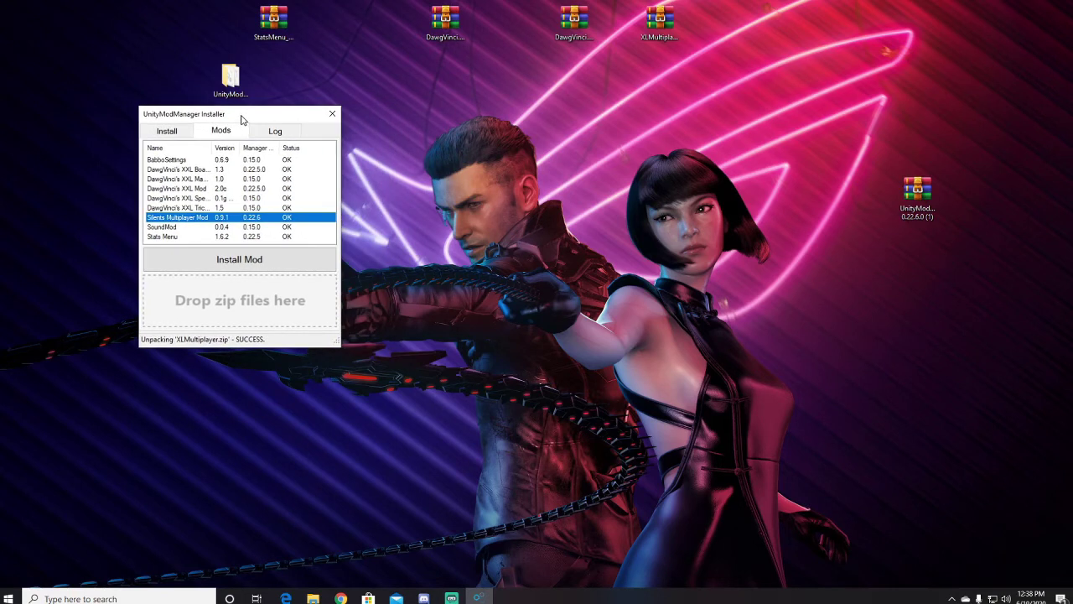
left_click(333, 118)
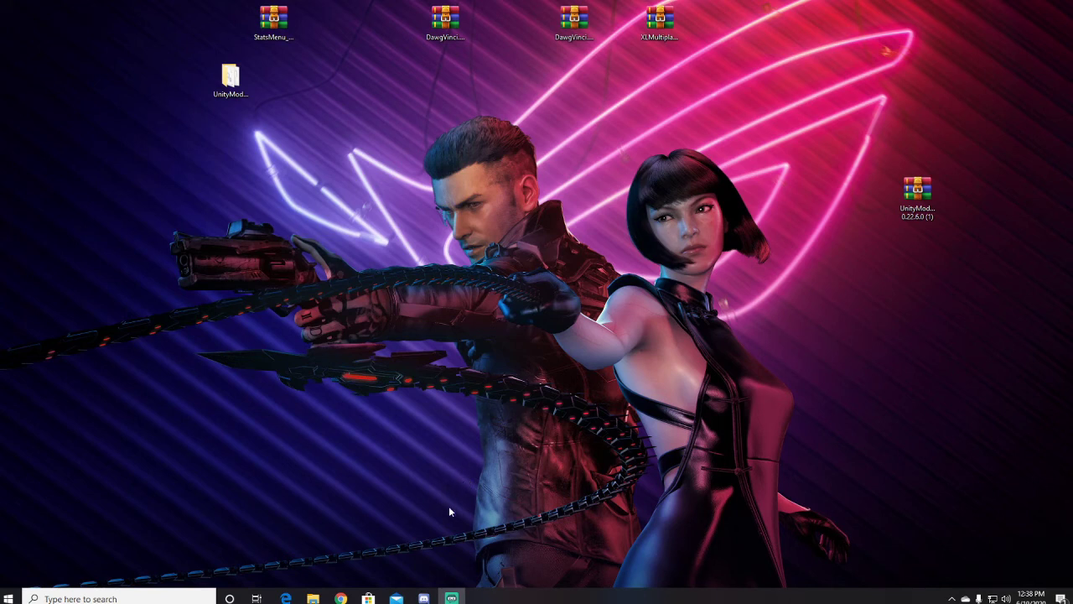
Step: Switch to Discord and examine the help channel's note on the Shred Menu and UMM 22.6 requirements for mods
mouse_move(424, 597)
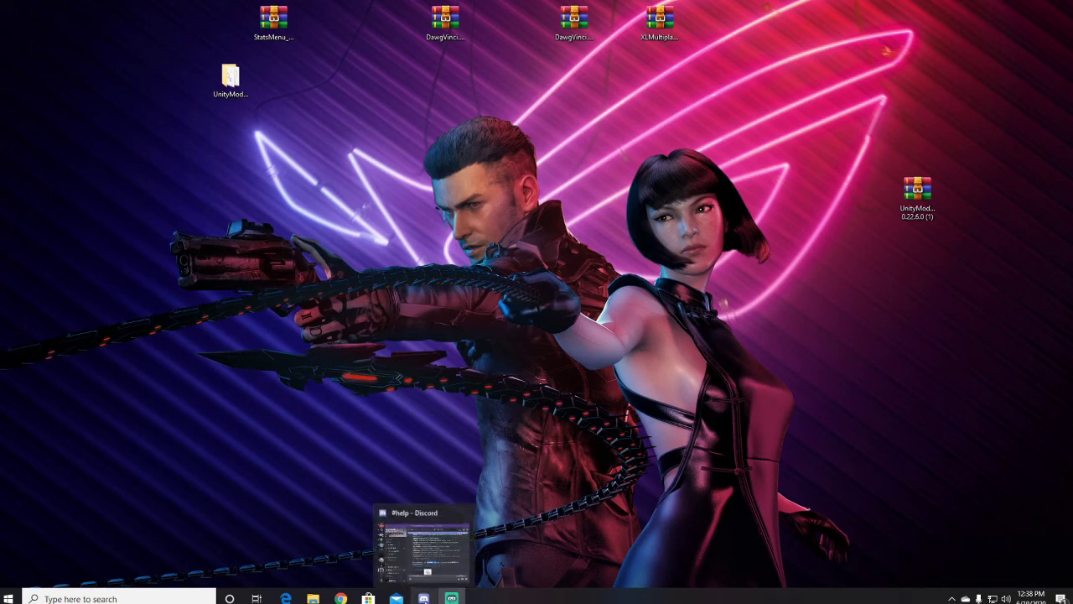
left_click(424, 597)
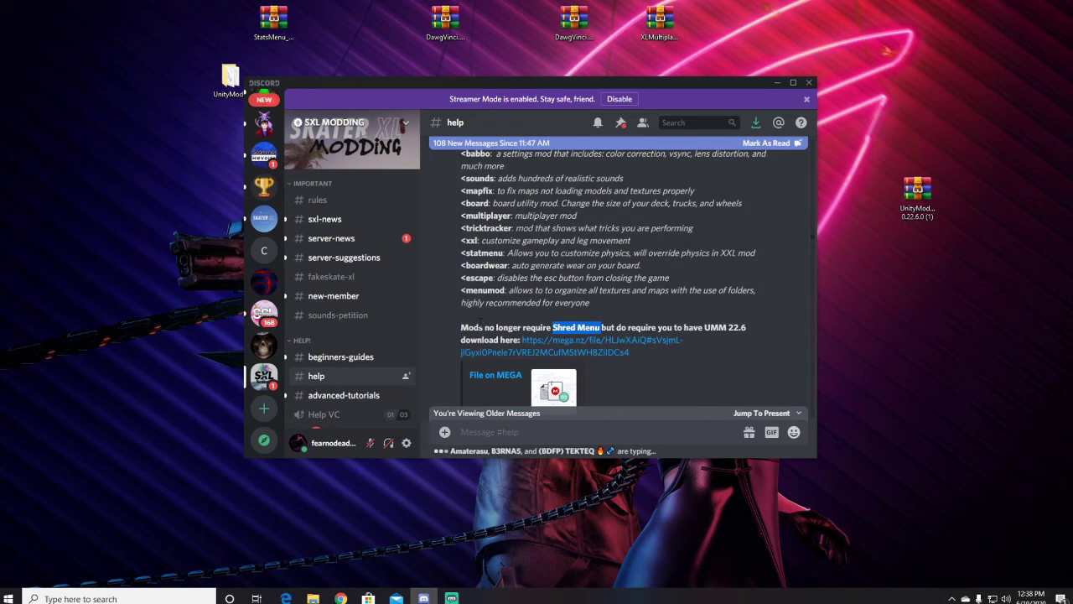
left_click_drag(461, 327, 748, 331)
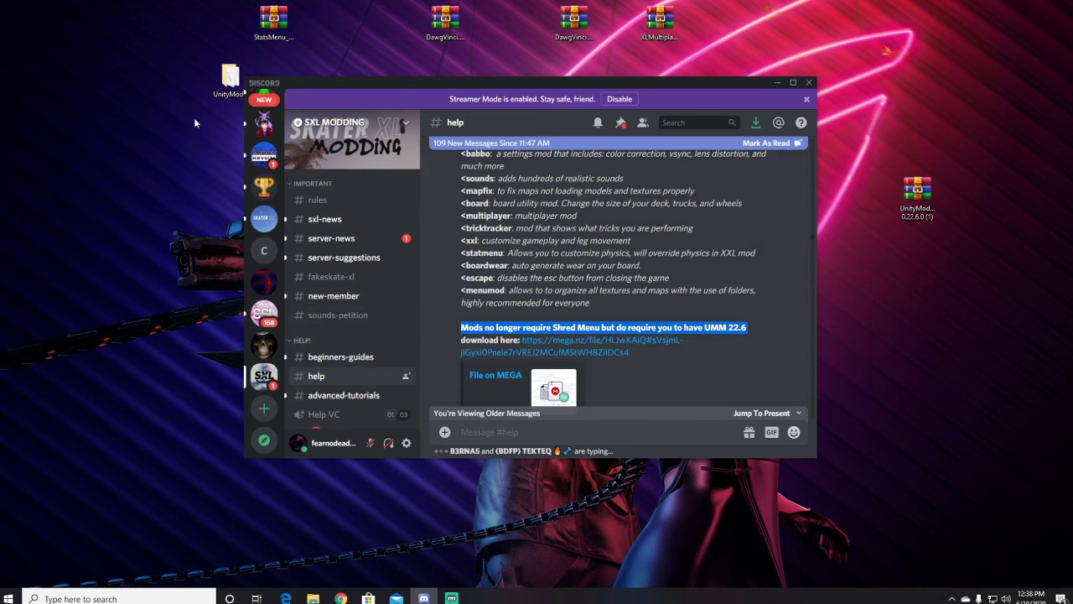
left_click(228, 94)
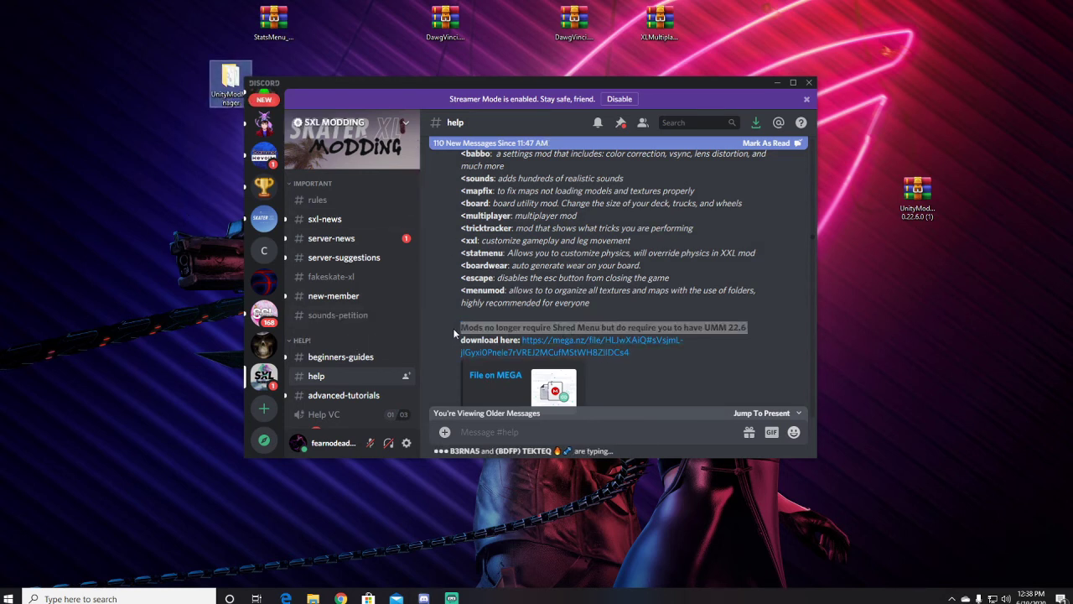
left_click_drag(453, 328, 591, 328)
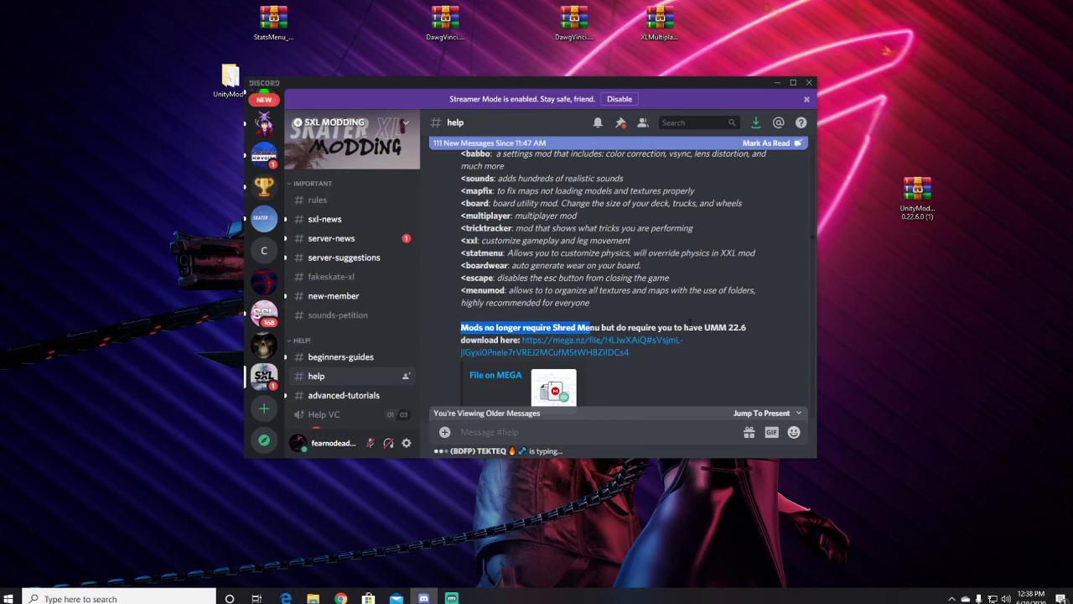
left_click(573, 327)
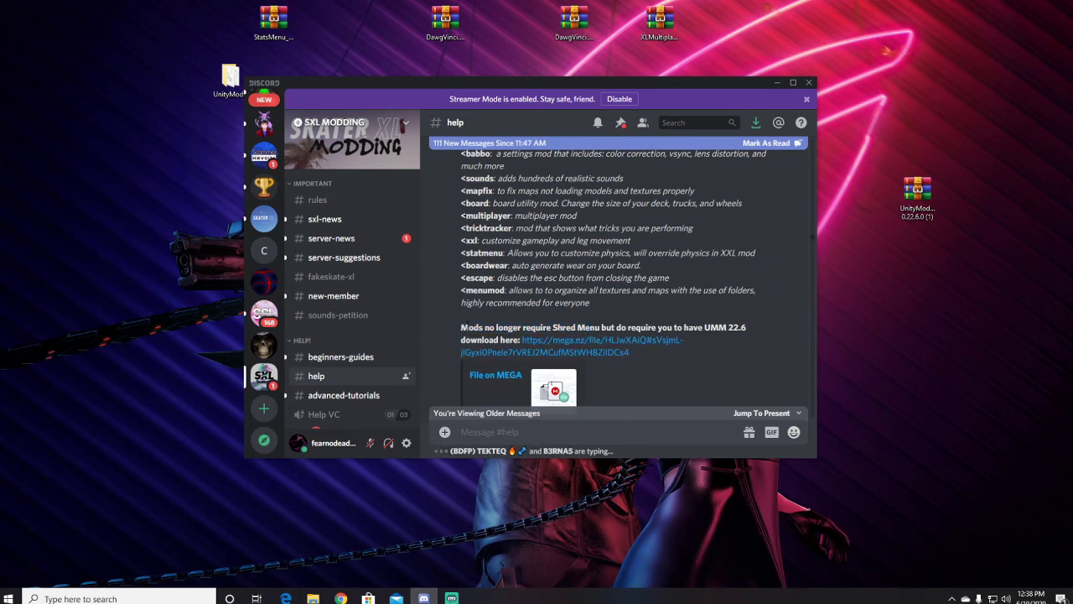
left_click_drag(553, 327, 602, 328)
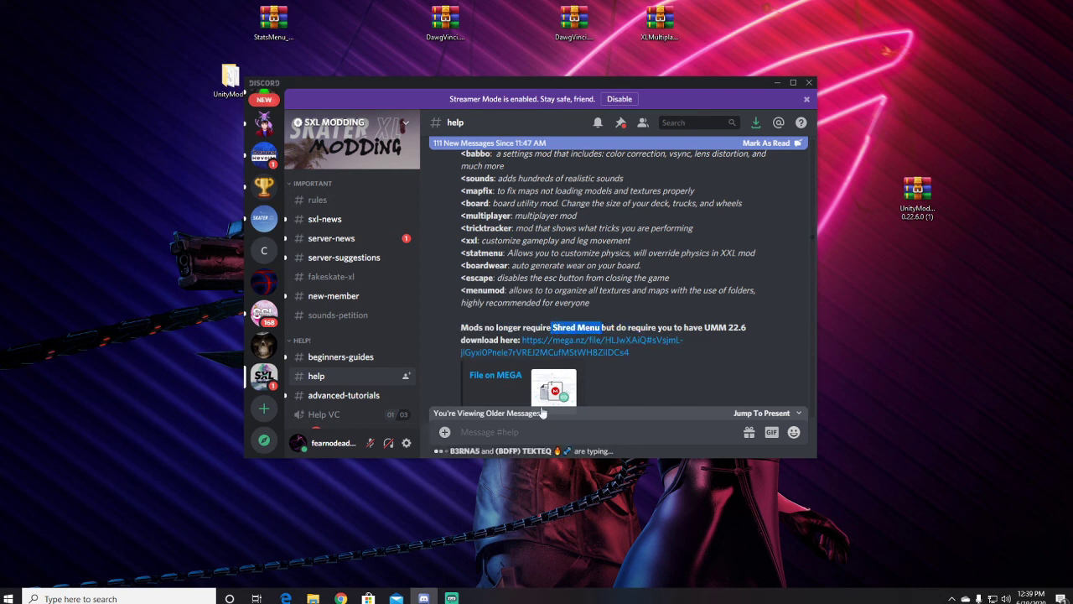